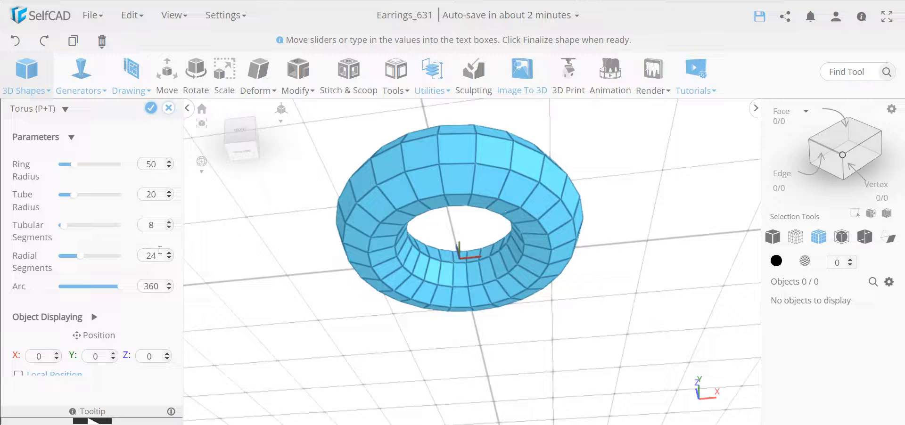
Finalize the torus with ring radius 50, tube radius 20, 8 tubular segments, 24 radial segments and a 360 arc
{"action": "mouse_move", "coordinate": [66, 231]}
{"action": "left_mouse_down"}
{"action": "mouse_move", "coordinate": [81, 229]}
{"action": "mouse_move", "coordinate": [65, 230]}
{"action": "left_mouse_up"}
{"action": "right_click_drag", "start_coordinate": [435, 222], "coordinate": [421, 195]}
{"action": "left_click", "coordinate": [151, 109]}
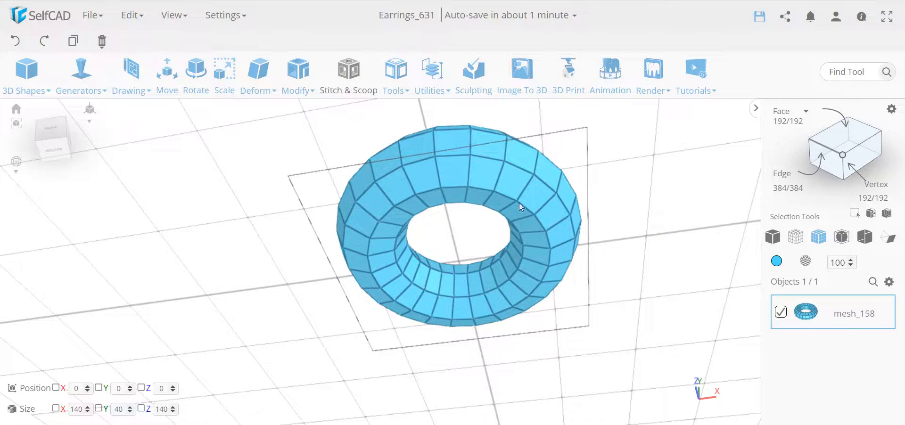
{"action": "right_click_drag", "start_coordinate": [651, 241], "coordinate": [469, 187]}
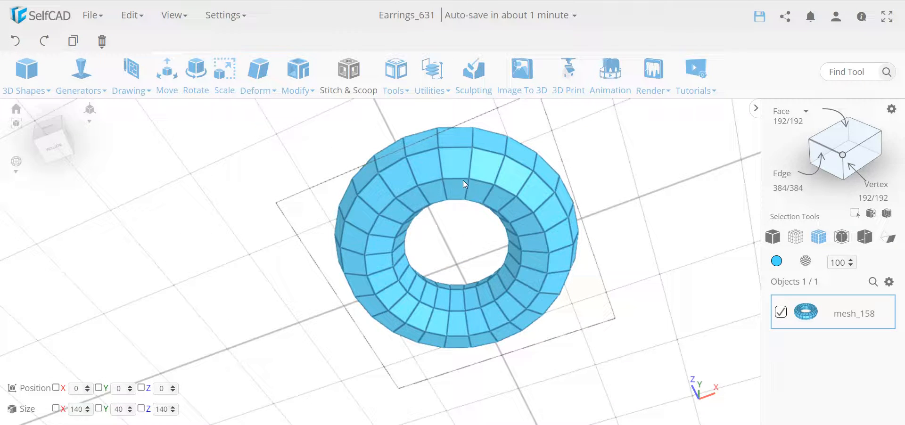
{"action": "right_click_drag", "start_coordinate": [493, 185], "coordinate": [408, 311]}
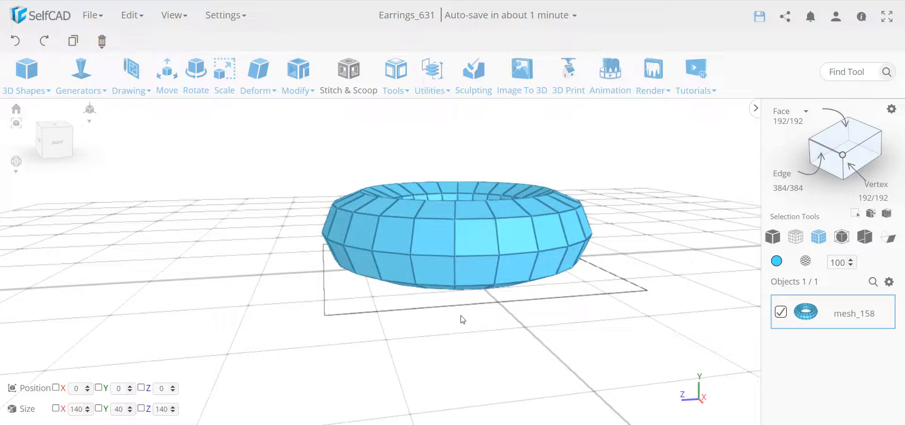
{"action": "right_click_drag", "start_coordinate": [368, 291], "coordinate": [513, 310]}
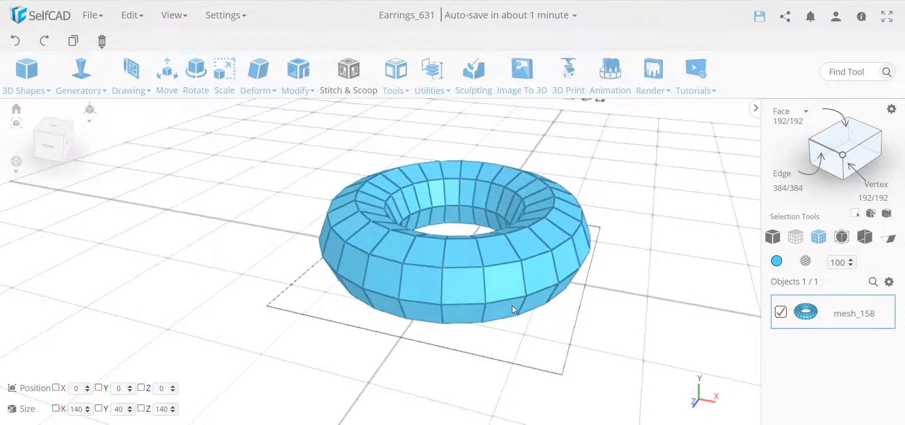
{"action": "left_click", "coordinate": [36, 70]}
{"action": "mouse_move", "coordinate": [39, 81]}
{"action": "right_click_drag", "start_coordinate": [446, 294], "coordinate": [412, 272]}
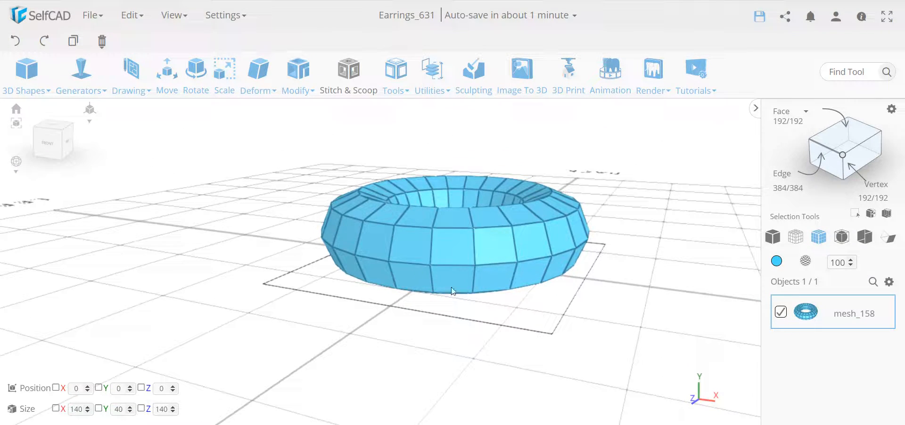
Try to flatten the whole torus along Y to a size of 31, and undo the flattening
{"action": "left_click", "coordinate": [256, 82]}
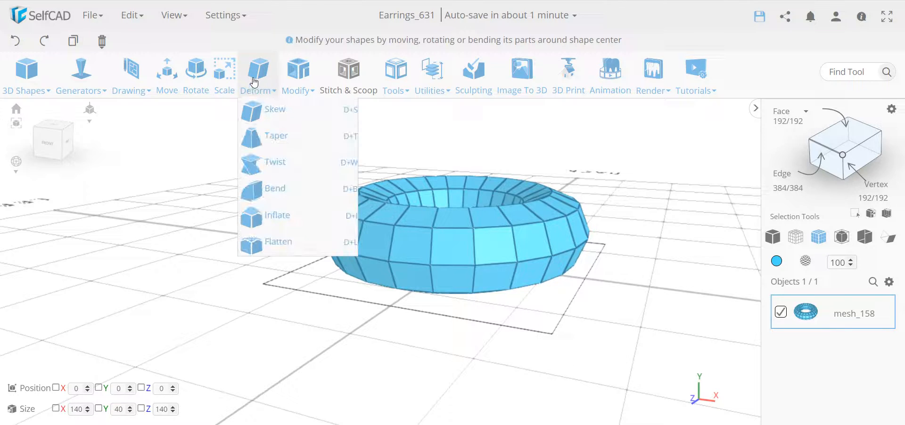
{"action": "left_click", "coordinate": [299, 242]}
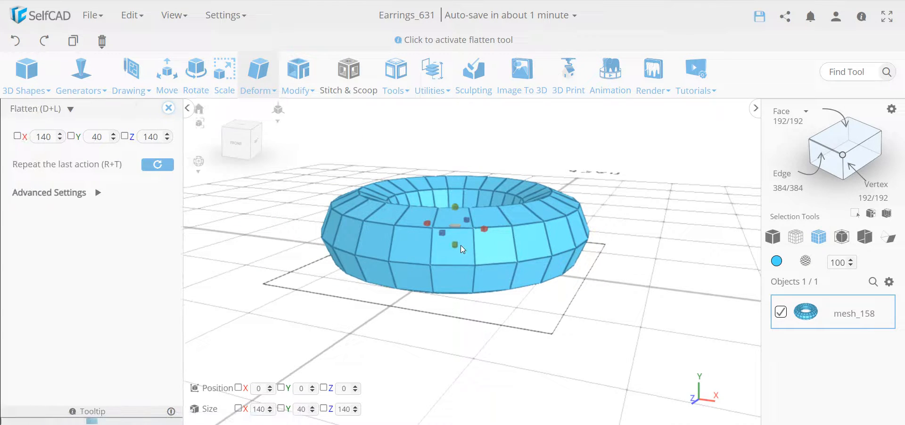
{"action": "left_click_drag", "start_coordinate": [456, 245], "coordinate": [456, 226]}
{"action": "right_click_drag", "start_coordinate": [399, 297], "coordinate": [433, 273]}
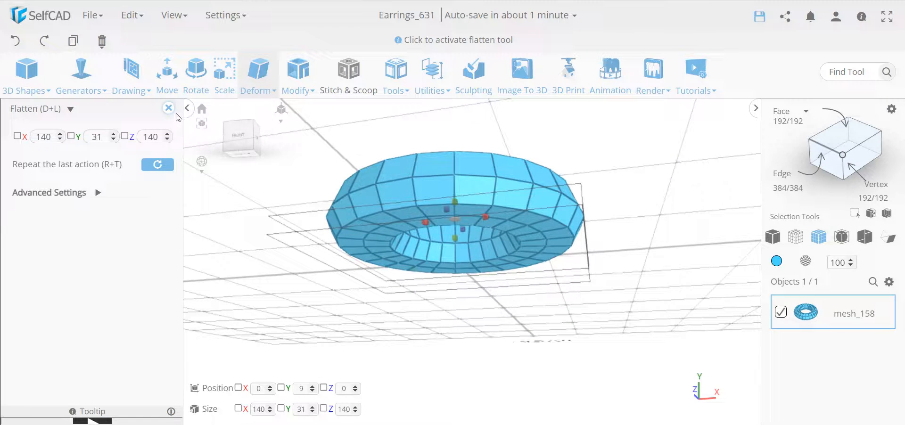
{"action": "right_click_drag", "start_coordinate": [421, 231], "coordinate": [441, 343]}
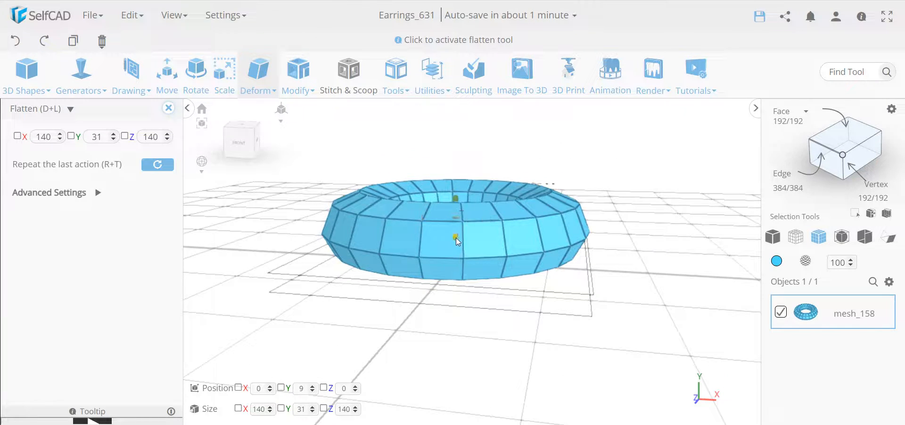
{"action": "left_click_drag", "start_coordinate": [456, 237], "coordinate": [469, 291]}
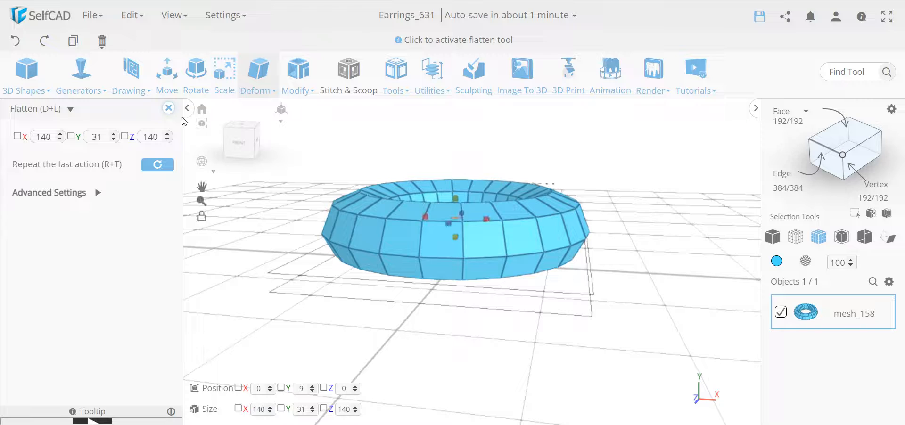
{"action": "left_click", "coordinate": [168, 107]}
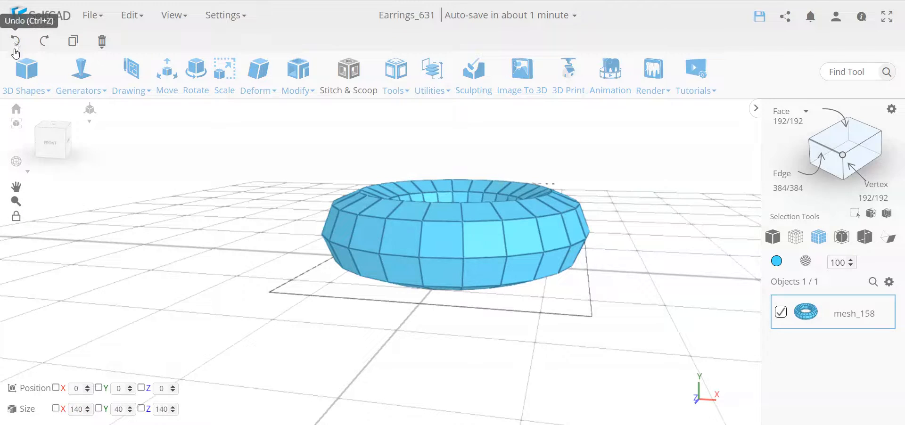
{"action": "left_click", "coordinate": [16, 41]}
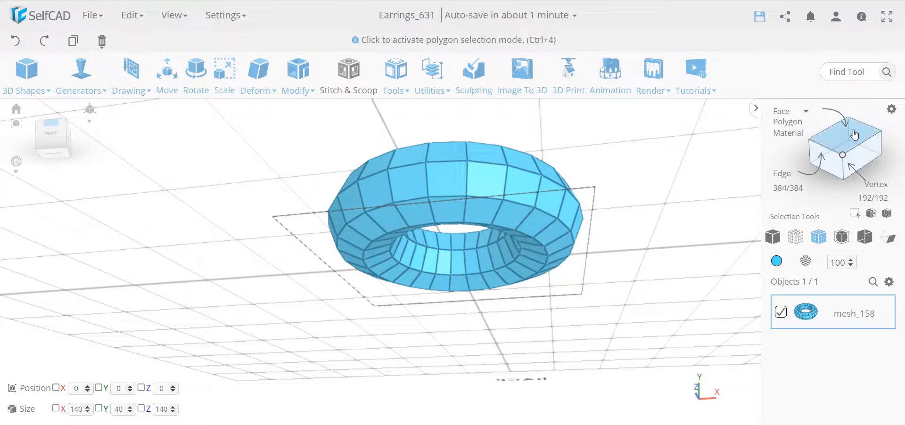
Enable loop selection for faces and select the two adjacent face loops on the torus's underside
{"action": "left_click", "coordinate": [892, 109]}
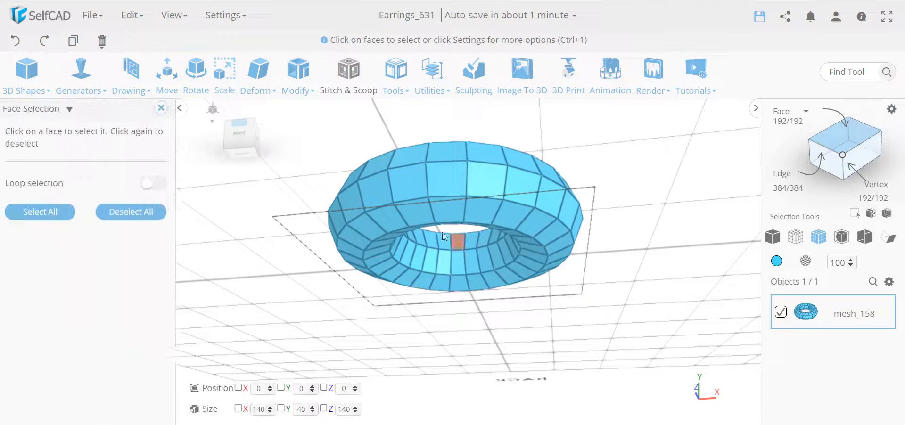
{"action": "left_click", "coordinate": [160, 183]}
{"action": "left_click", "coordinate": [482, 207]}
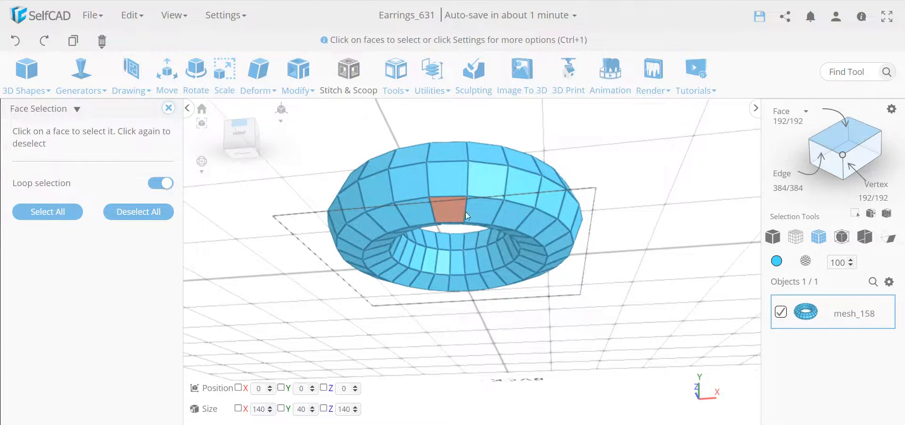
{"action": "left_click", "coordinate": [508, 211]}
{"action": "left_click", "coordinate": [508, 207]}
{"action": "left_click_drag", "start_coordinate": [442, 370], "coordinate": [467, 201]}
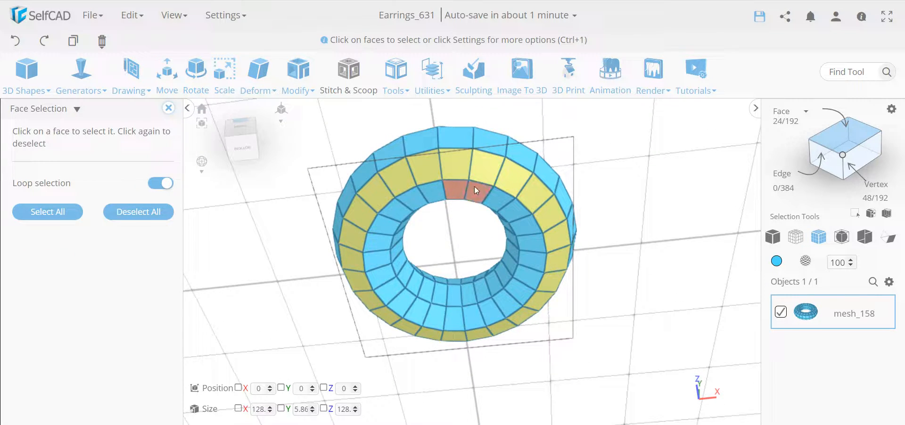
{"action": "left_click", "coordinate": [474, 186]}
{"action": "left_click", "coordinate": [168, 108]}
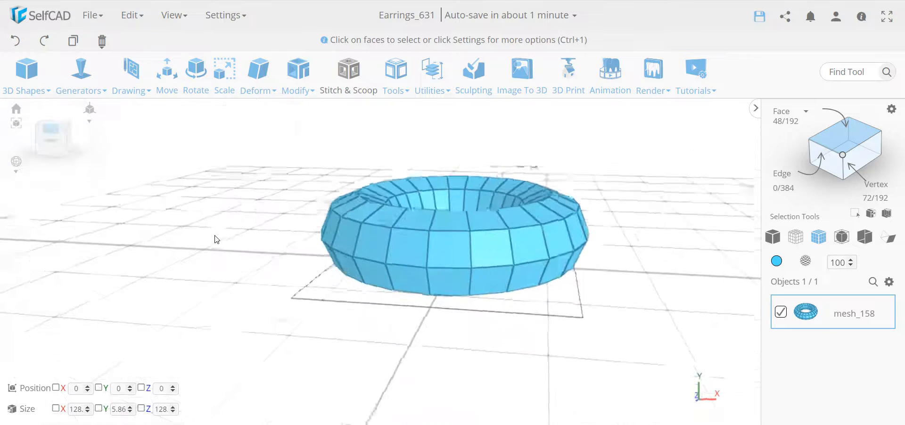
Flatten the selected underside face loops along Y to a size of 0 and inspect the torus
{"action": "left_click", "coordinate": [258, 75]}
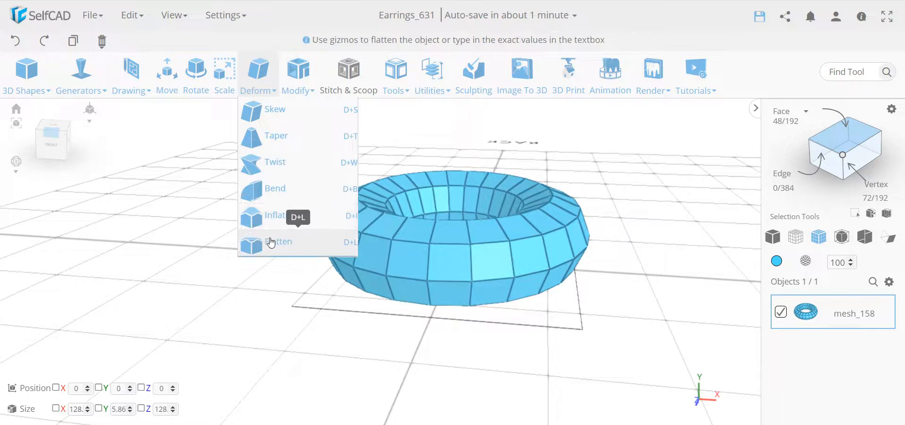
{"action": "left_click", "coordinate": [270, 243]}
{"action": "left_click_drag", "start_coordinate": [457, 277], "coordinate": [455, 251]}
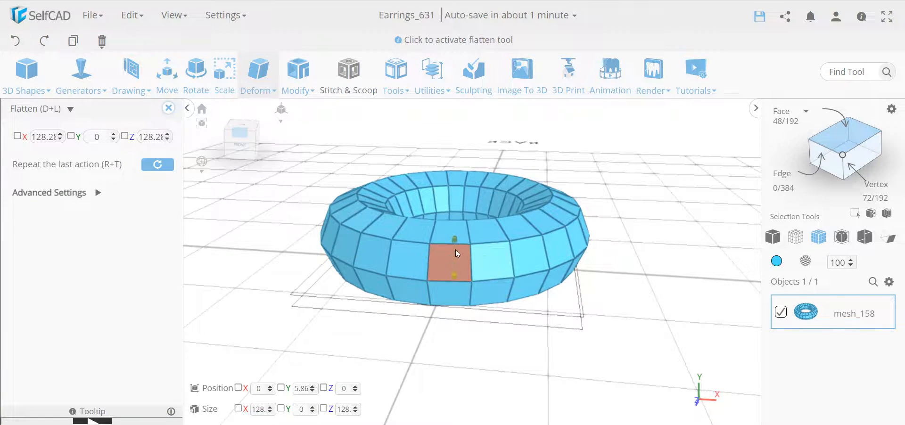
{"action": "right_click_drag", "start_coordinate": [428, 366], "coordinate": [432, 336]}
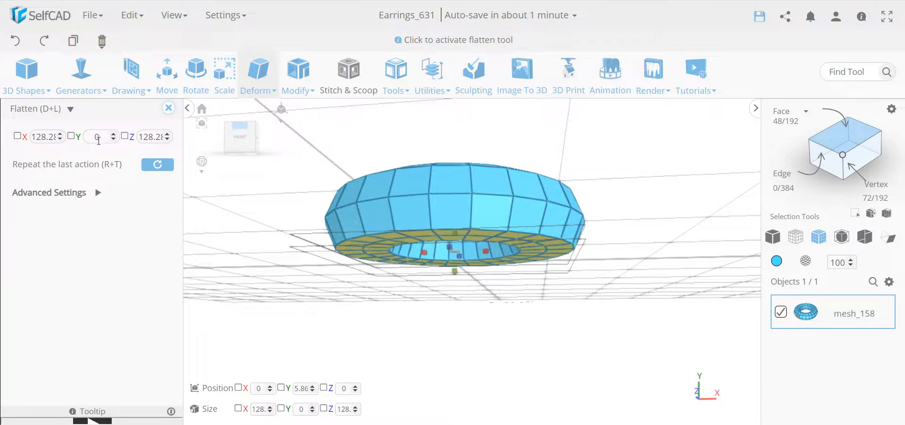
{"action": "right_click_drag", "start_coordinate": [302, 255], "coordinate": [239, 188]}
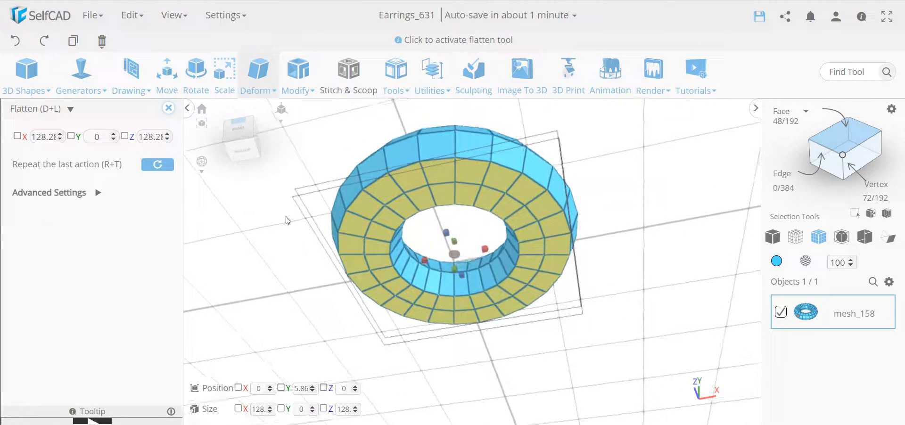
{"action": "left_click", "coordinate": [168, 108]}
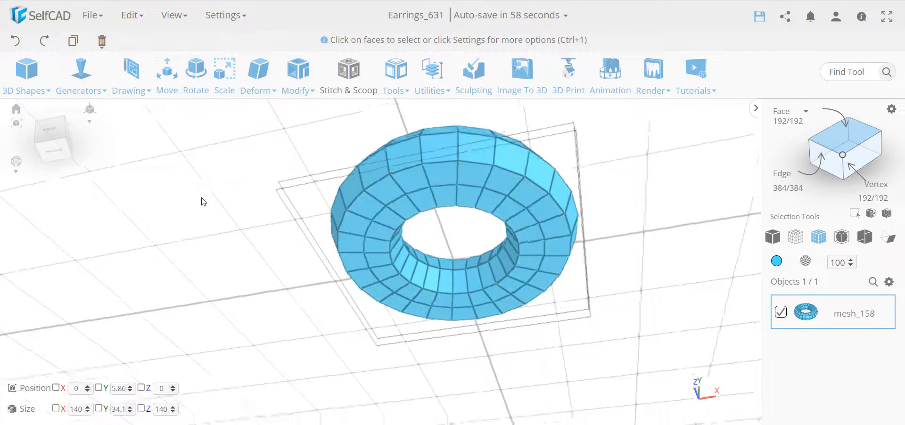
{"action": "right_click_drag", "start_coordinate": [203, 202], "coordinate": [487, 39]}
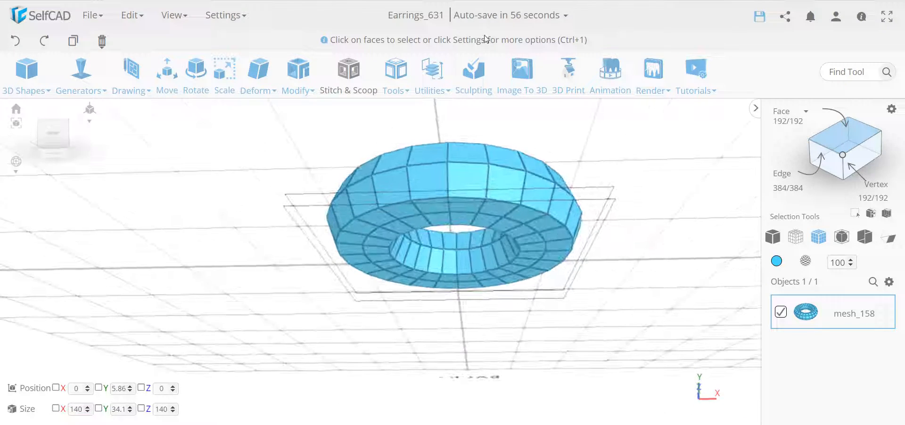
{"action": "right_click_drag", "start_coordinate": [484, 193], "coordinate": [584, 288]}
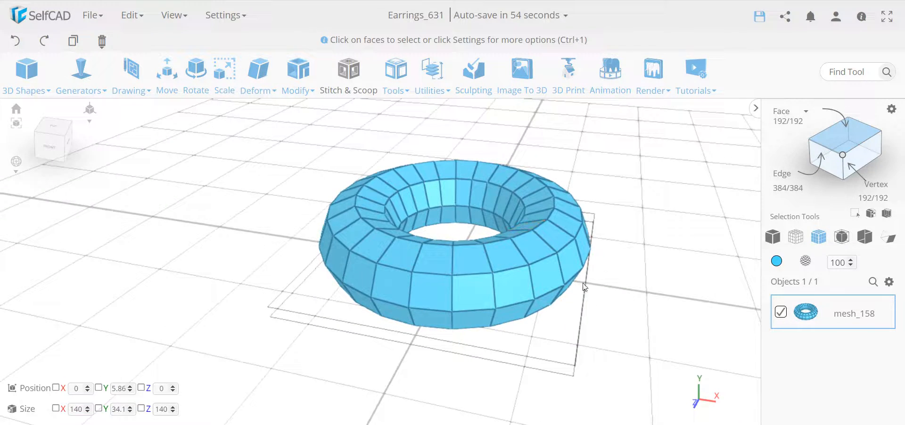
Undo the underside flattening and the face loop selections
{"action": "left_click", "coordinate": [15, 41]}
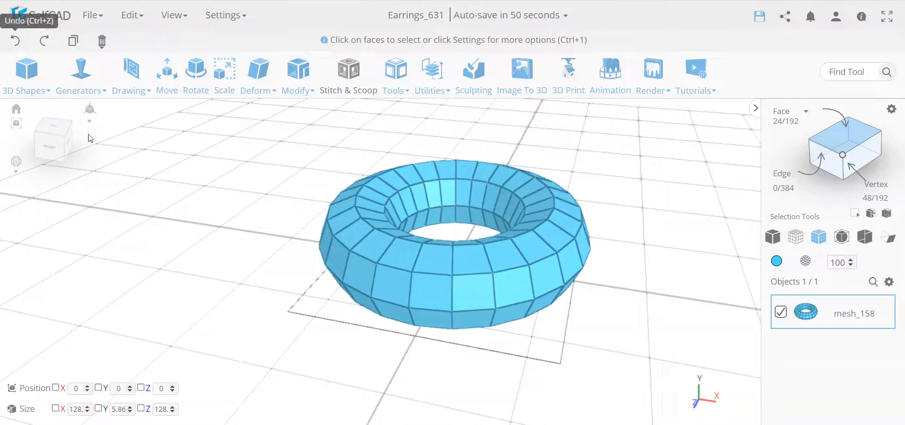
{"action": "left_click", "coordinate": [14, 42]}
{"action": "right_click_drag", "start_coordinate": [233, 206], "coordinate": [228, 253]}
{"action": "left_click", "coordinate": [227, 189]}
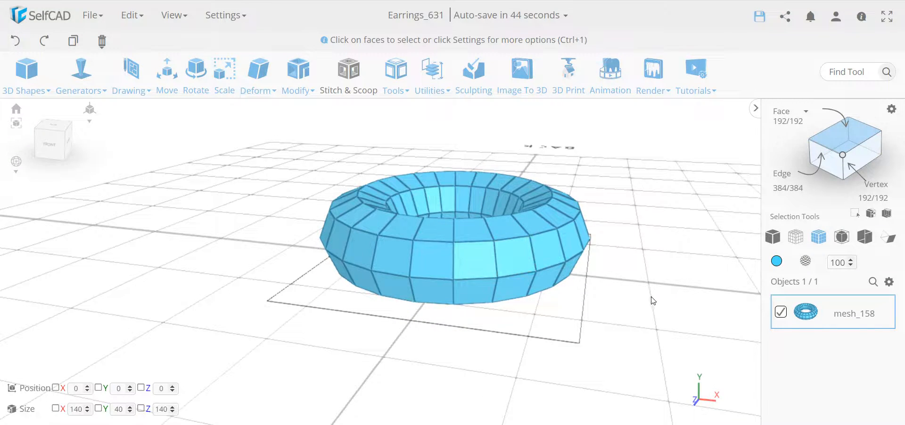
Enable loop selection for edges and select the edge loop around the tube at the front of the torus
{"action": "right_click_drag", "start_coordinate": [651, 297], "coordinate": [600, 305]}
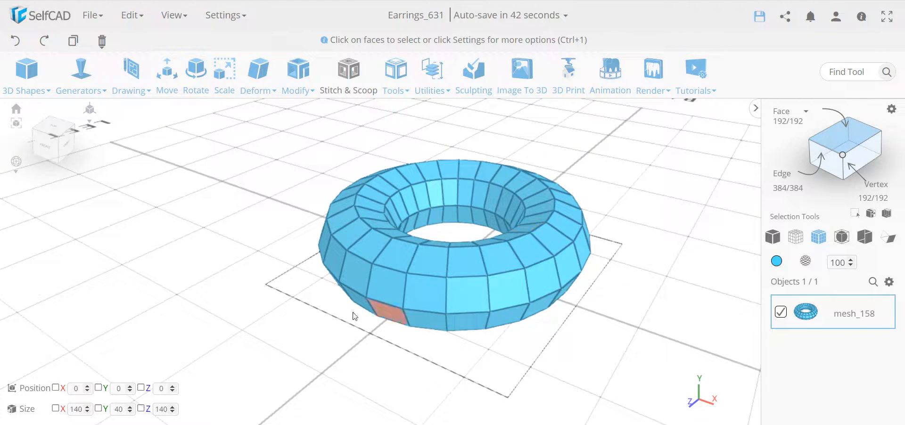
{"action": "right_click_drag", "start_coordinate": [276, 299], "coordinate": [373, 293]}
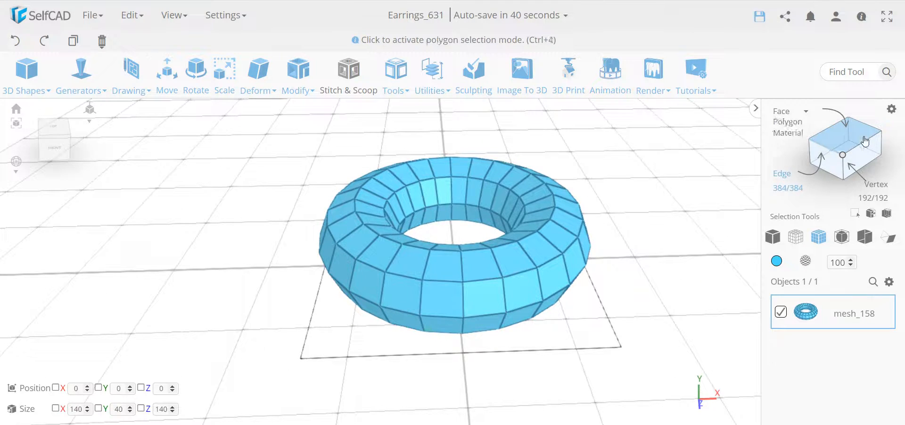
{"action": "left_click", "coordinate": [830, 150]}
{"action": "left_click", "coordinate": [892, 109]}
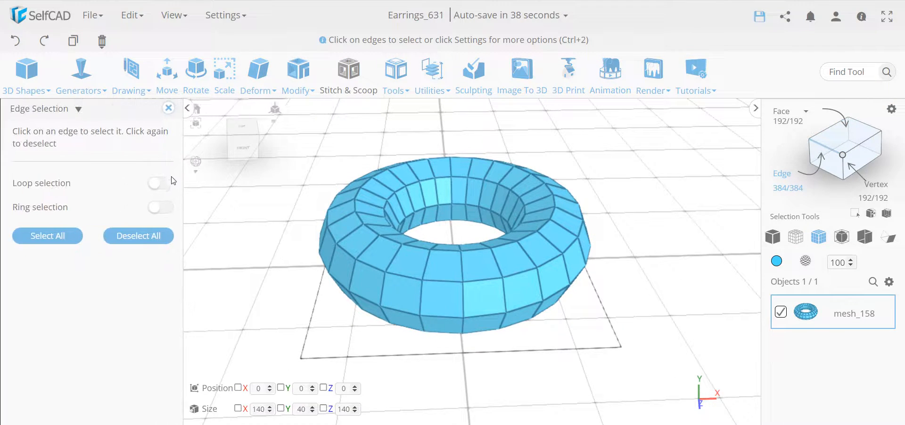
{"action": "left_click", "coordinate": [163, 184]}
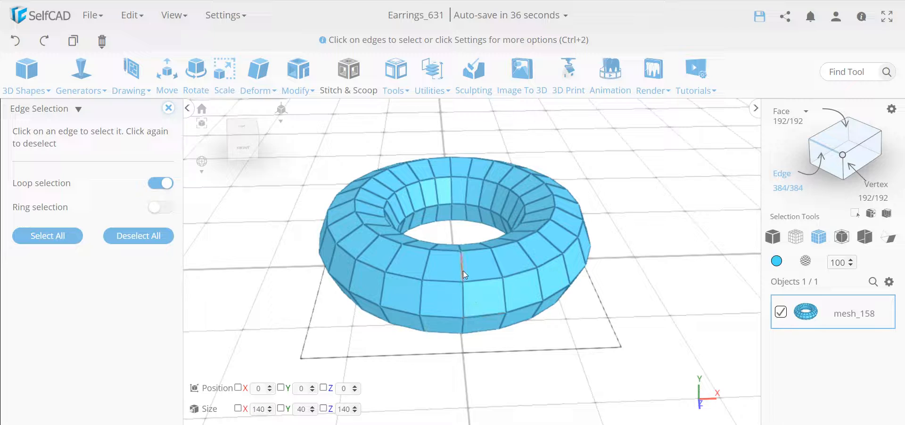
{"action": "left_click", "coordinate": [463, 293]}
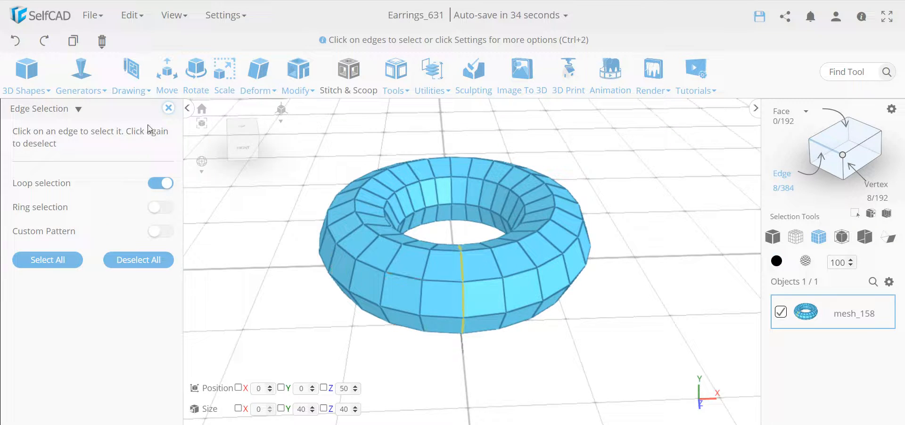
{"action": "left_click", "coordinate": [168, 107]}
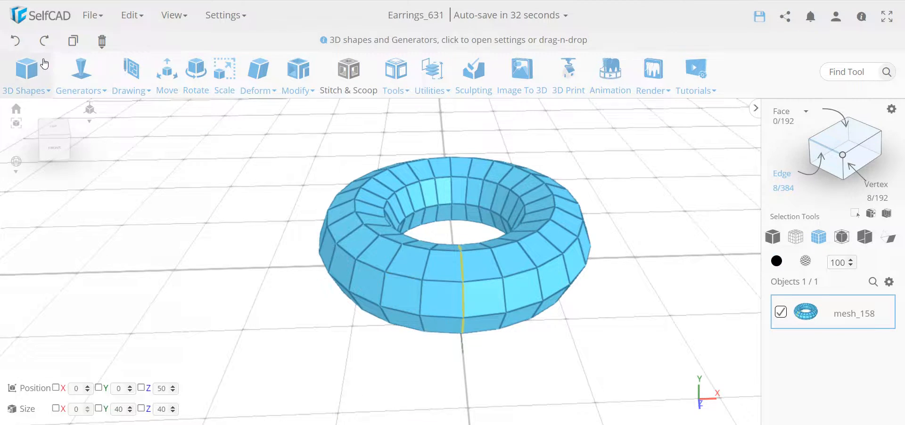
Copy the selected edge loop as a separate profile and isolate that profile from the torus
{"action": "left_click", "coordinate": [74, 41]}
{"action": "left_click", "coordinate": [889, 281]}
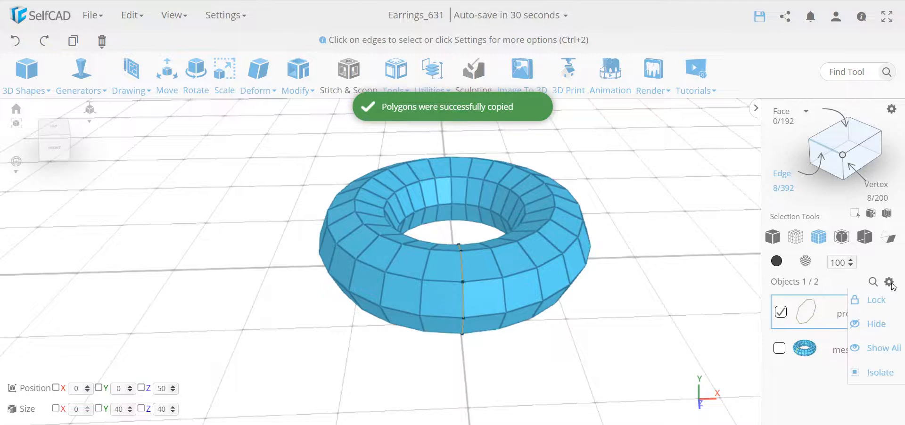
{"action": "left_click", "coordinate": [876, 370]}
{"action": "right_click_drag", "start_coordinate": [277, 297], "coordinate": [502, 251]}
{"action": "scroll", "coordinate": [561, 252], "scroll_direction": "up", "scroll_amount": 7}
{"action": "middle_click_drag", "start_coordinate": [572, 306], "coordinate": [539, 279]}
{"action": "right_click_drag", "start_coordinate": [539, 279], "coordinate": [517, 281]}
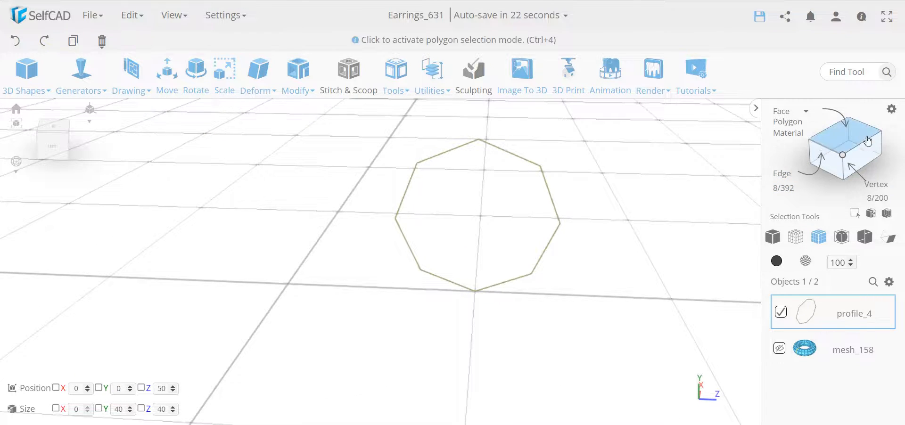
In vertex mode, rotate the whole octagonal profile about the X axis to bring its upper and lower edges near horizontal
{"action": "left_click", "coordinate": [843, 155]}
{"action": "right_click_drag", "start_coordinate": [516, 343], "coordinate": [479, 290]}
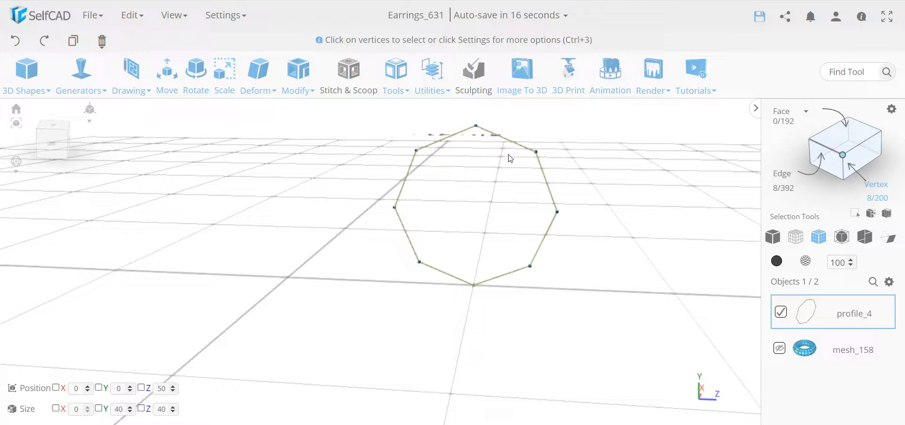
{"action": "left_click", "coordinate": [196, 85]}
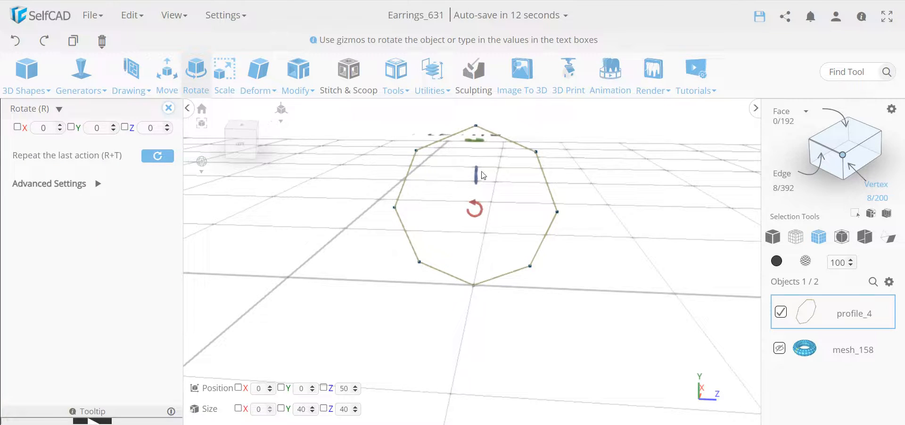
{"action": "right_click_drag", "start_coordinate": [515, 202], "coordinate": [523, 202]}
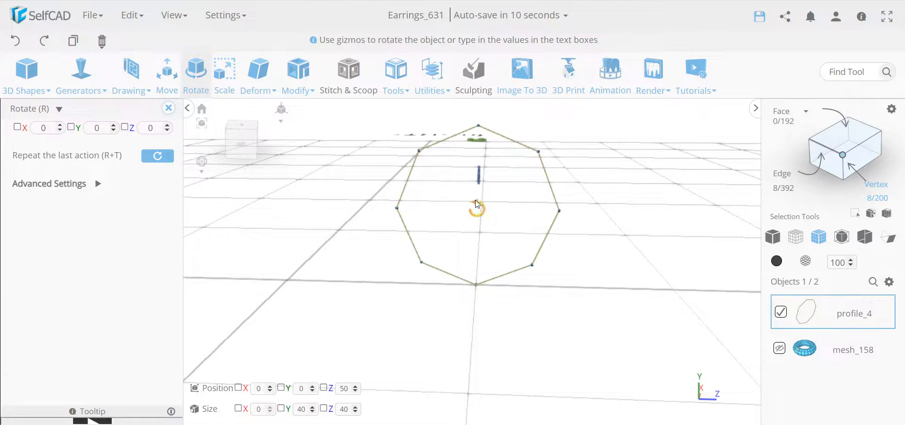
{"action": "left_click_drag", "start_coordinate": [478, 204], "coordinate": [485, 259]}
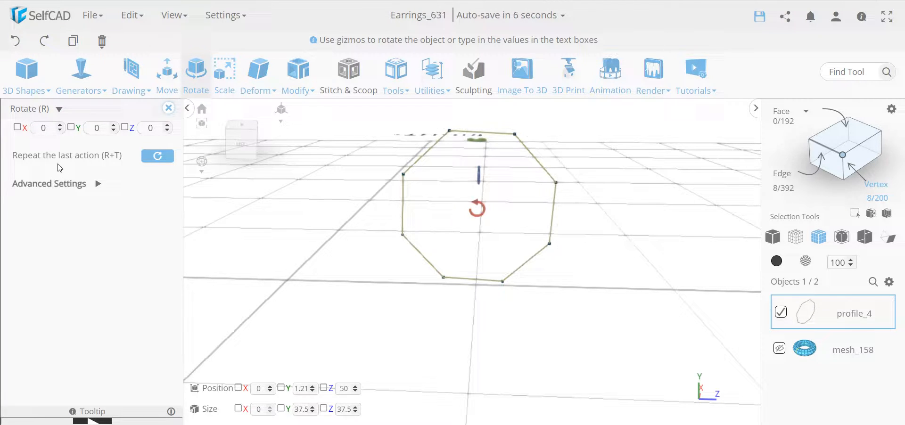
Set the rotation's minimum step size to 0.1 and fine-rotate the profile about X until its upper and lower edges are level
{"action": "left_click", "coordinate": [97, 185]}
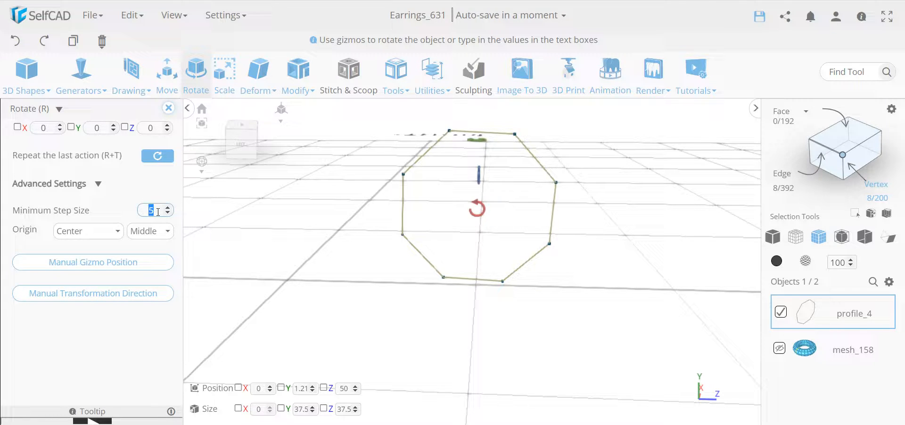
{"action": "type", "text": "0.1"}
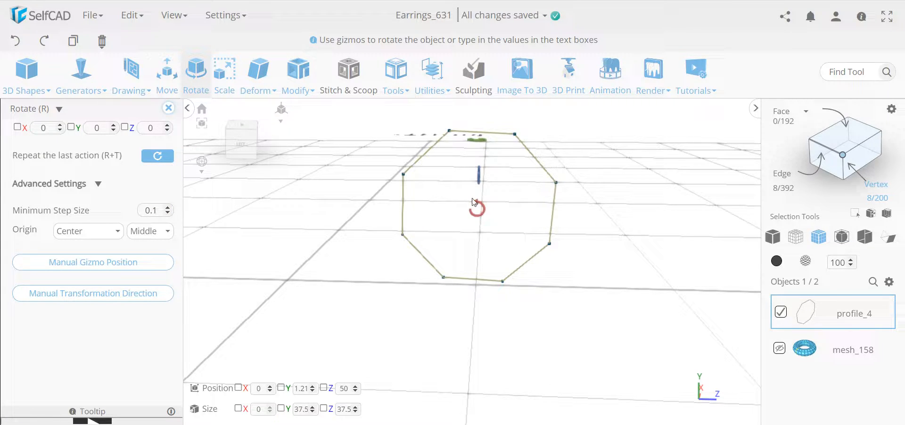
{"action": "left_click_drag", "start_coordinate": [478, 210], "coordinate": [472, 313]}
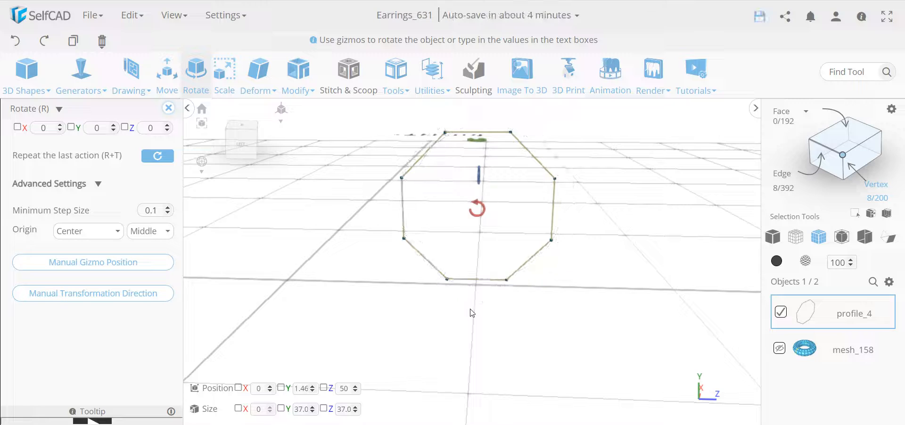
{"action": "left_click", "coordinate": [168, 109]}
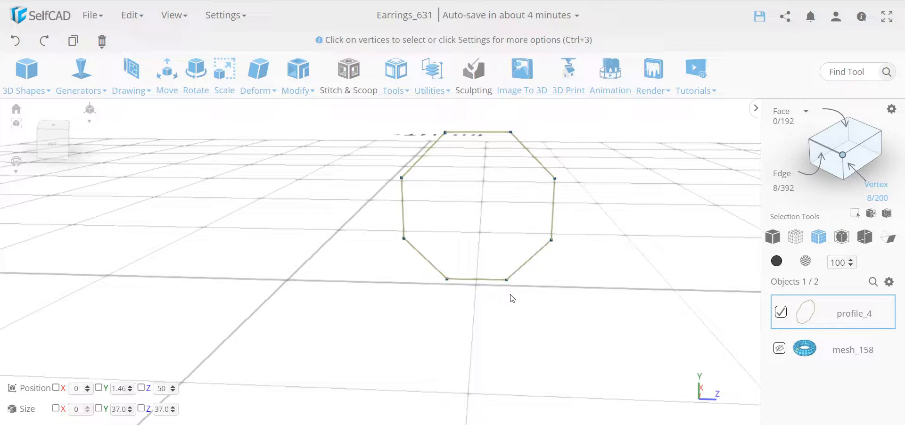
Start a 360° Revolve of the profile with 48 segments and shift its axis handles to adjust the ring
{"action": "left_click_drag", "start_coordinate": [512, 298], "coordinate": [503, 344]}
{"action": "left_click", "coordinate": [395, 71]}
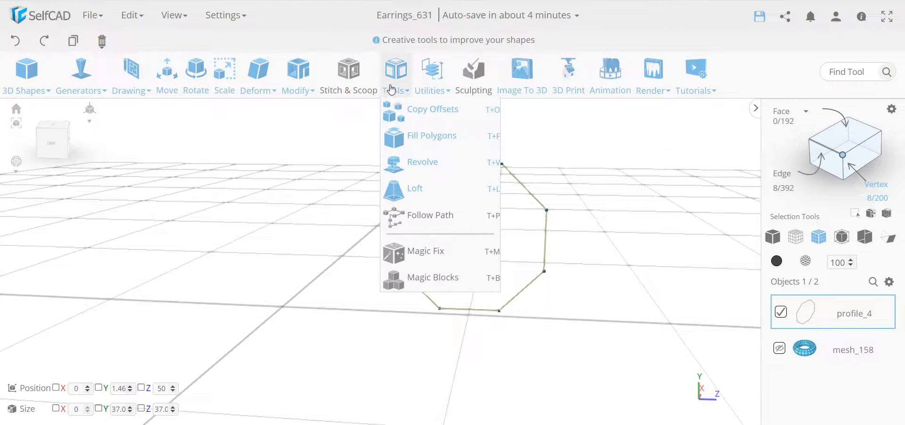
{"action": "left_click", "coordinate": [428, 161]}
{"action": "mouse_move", "coordinate": [443, 307]}
{"action": "left_mouse_down"}
{"action": "mouse_move", "coordinate": [376, 289]}
{"action": "mouse_move", "coordinate": [469, 307]}
{"action": "mouse_move", "coordinate": [422, 285]}
{"action": "mouse_move", "coordinate": [376, 290]}
{"action": "mouse_move", "coordinate": [447, 309]}
{"action": "left_mouse_up"}
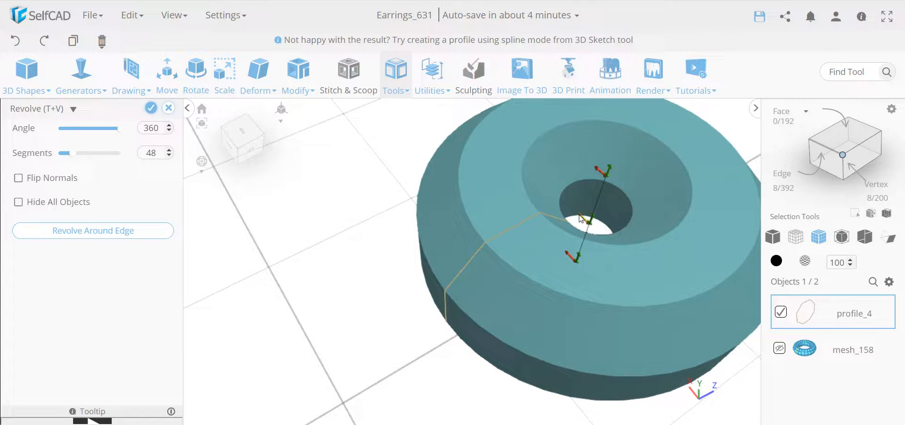
{"action": "left_click_drag", "start_coordinate": [580, 218], "coordinate": [574, 278]}
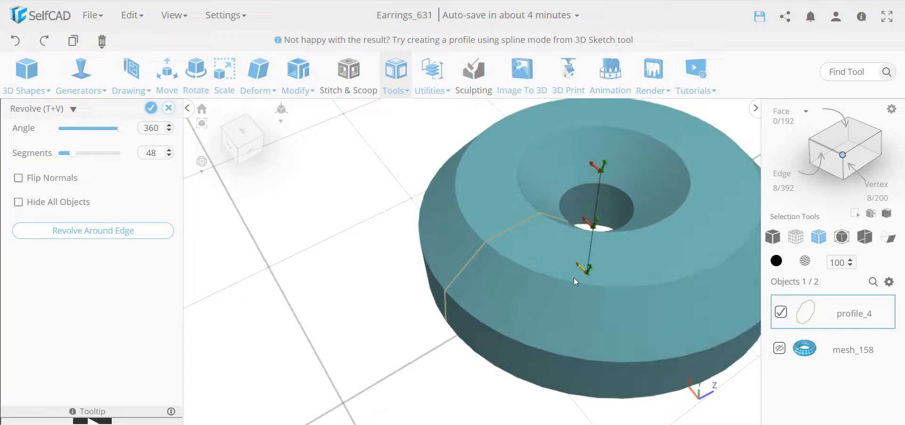
{"action": "left_click_drag", "start_coordinate": [604, 166], "coordinate": [588, 179]}
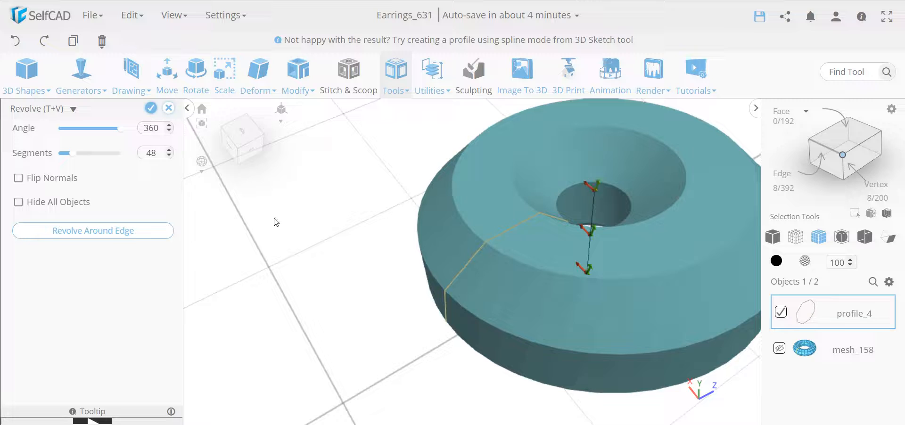
Try a partial revolve angle of 264° with the start fill toggled, and restore the angle to 360°
{"action": "left_click_drag", "start_coordinate": [118, 128], "coordinate": [103, 129]}
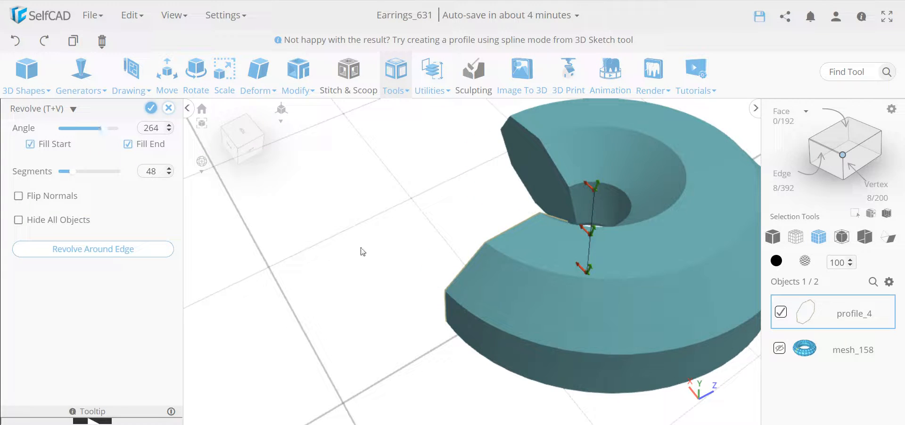
{"action": "left_click_drag", "start_coordinate": [544, 252], "coordinate": [664, 212]}
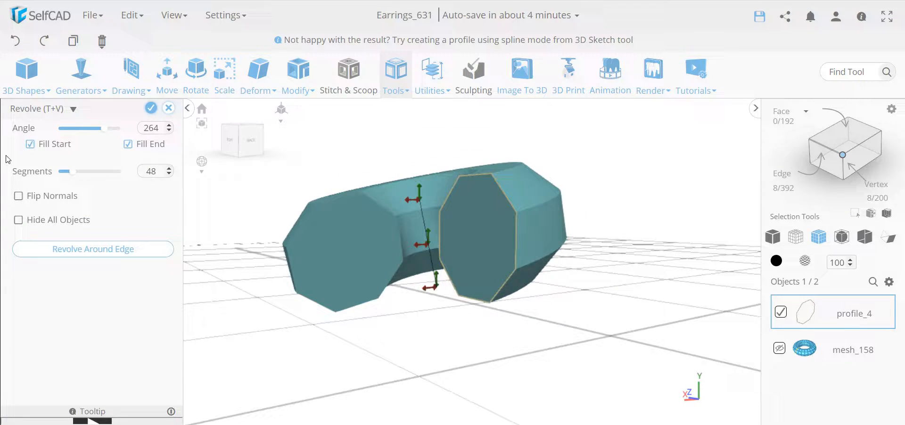
{"action": "left_click", "coordinate": [34, 146]}
{"action": "left_click", "coordinate": [33, 146]}
{"action": "left_click_drag", "start_coordinate": [104, 129], "coordinate": [129, 133]}
Inspect the revolved ring, raise its segments to 112 and close Revolve without applying it
{"action": "left_click_drag", "start_coordinate": [523, 249], "coordinate": [528, 290]}
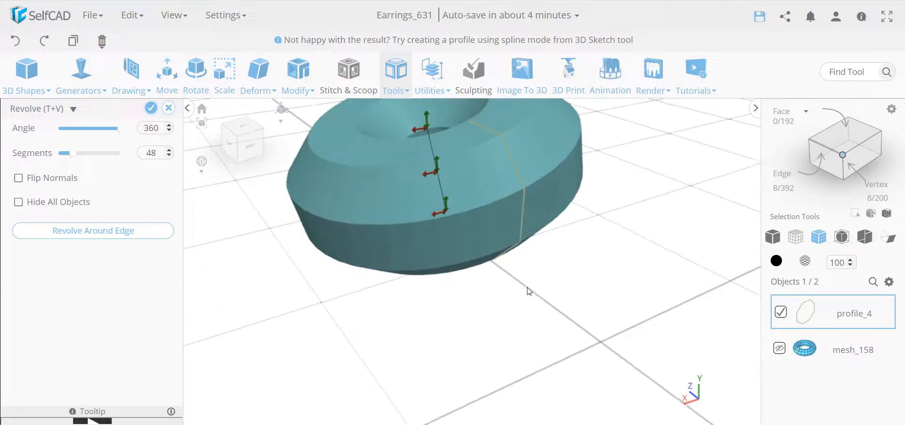
{"action": "left_click_drag", "start_coordinate": [493, 174], "coordinate": [460, 268]}
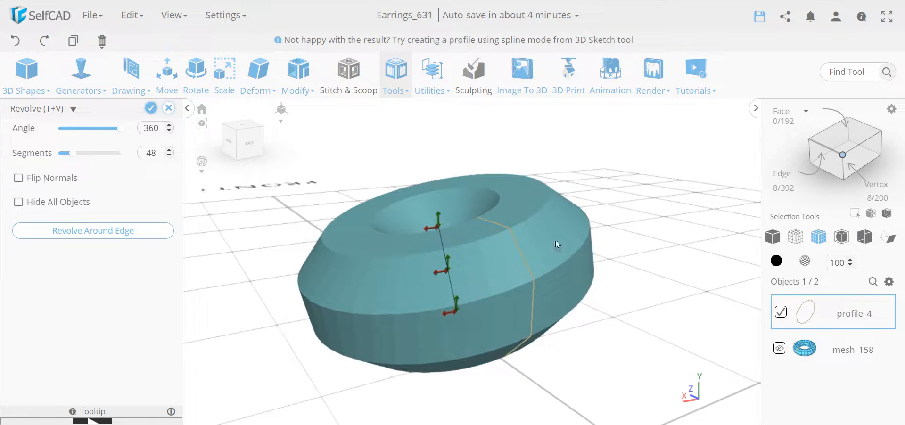
{"action": "left_click_drag", "start_coordinate": [74, 160], "coordinate": [94, 161]}
{"action": "left_click", "coordinate": [169, 109]}
Try a 360° Revolve Around Edge using one of the profile's own vertical edges, and cancel it
{"action": "left_click", "coordinate": [455, 253]}
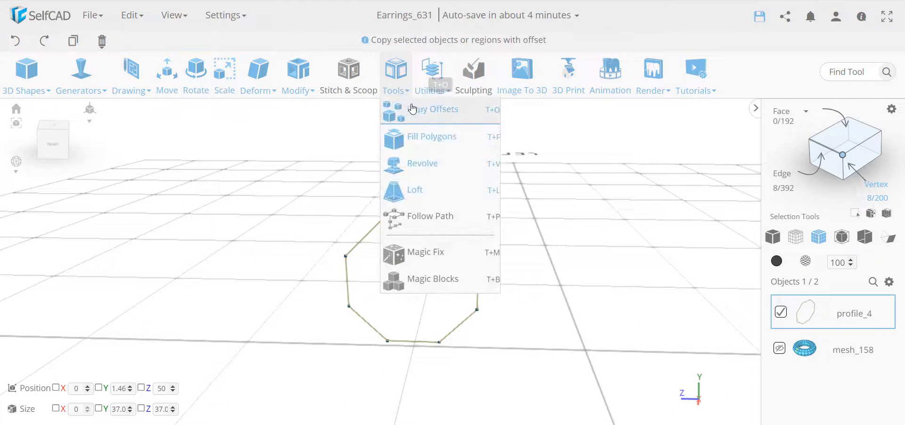
{"action": "mouse_move", "coordinate": [432, 82]}
{"action": "mouse_move", "coordinate": [392, 92]}
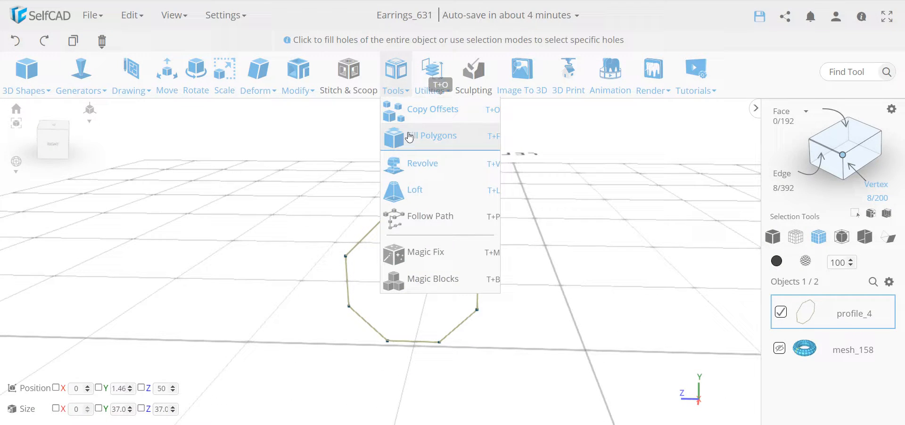
{"action": "left_click", "coordinate": [427, 160]}
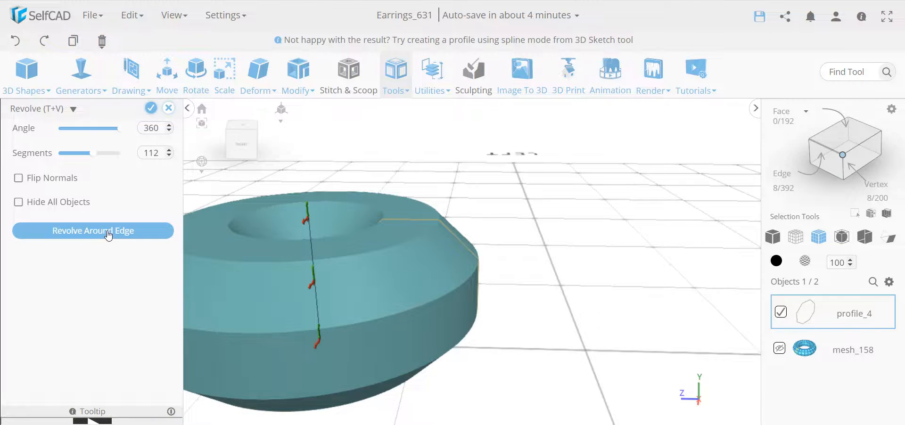
{"action": "left_click", "coordinate": [108, 233]}
{"action": "left_click_drag", "start_coordinate": [556, 251], "coordinate": [437, 293]}
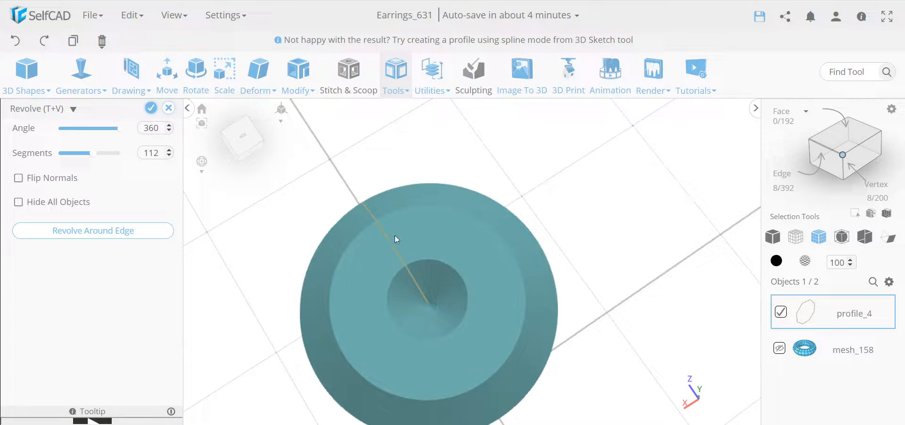
{"action": "left_click_drag", "start_coordinate": [395, 237], "coordinate": [520, 173]}
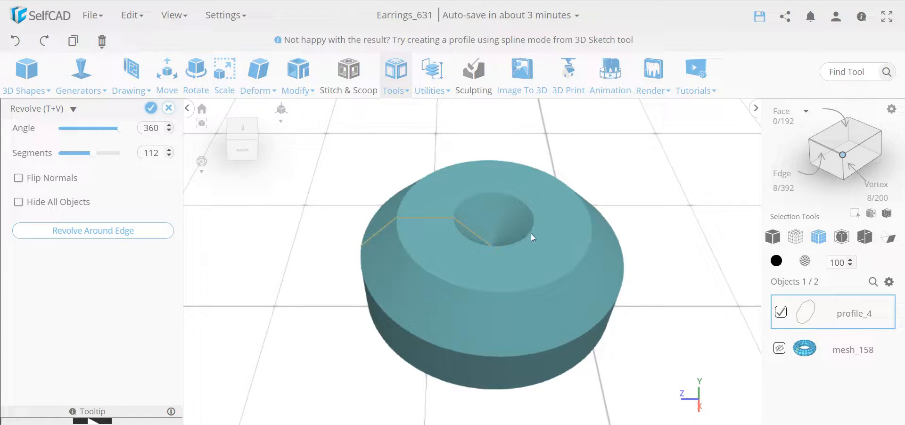
{"action": "left_click", "coordinate": [169, 108]}
{"action": "left_click", "coordinate": [448, 240]}
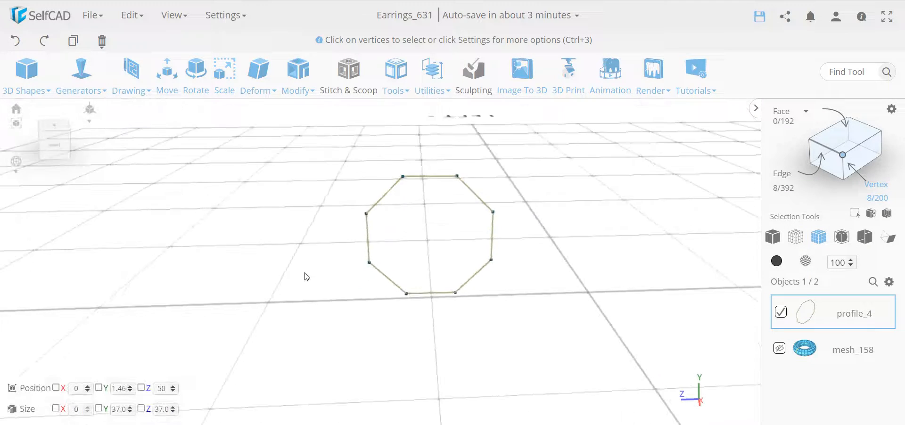
Copy one vertical edge of the profile as a separate line and move it along Z to 88.48
{"action": "left_click", "coordinate": [818, 146]}
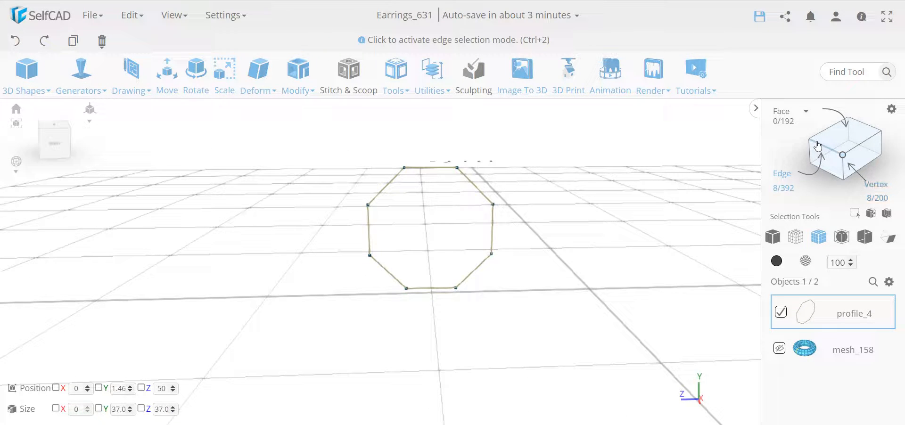
{"action": "left_click", "coordinate": [371, 230]}
{"action": "left_click", "coordinate": [73, 41]}
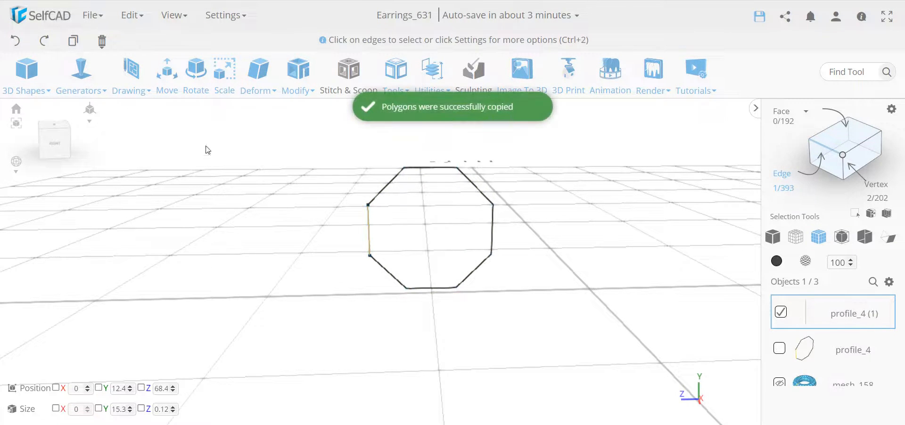
{"action": "left_click", "coordinate": [166, 77]}
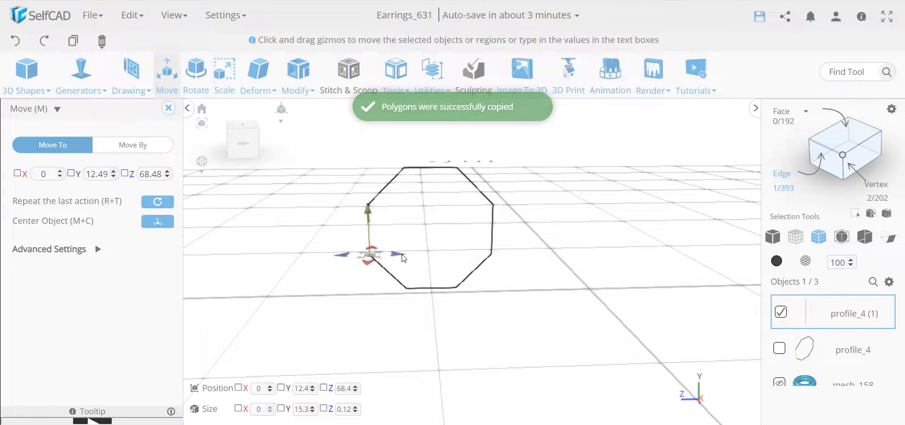
{"action": "left_click_drag", "start_coordinate": [404, 258], "coordinate": [336, 264]}
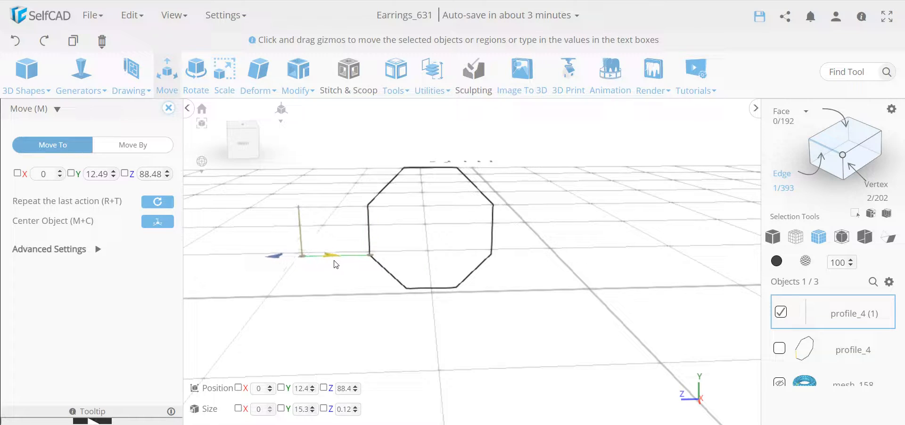
{"action": "left_click", "coordinate": [169, 108]}
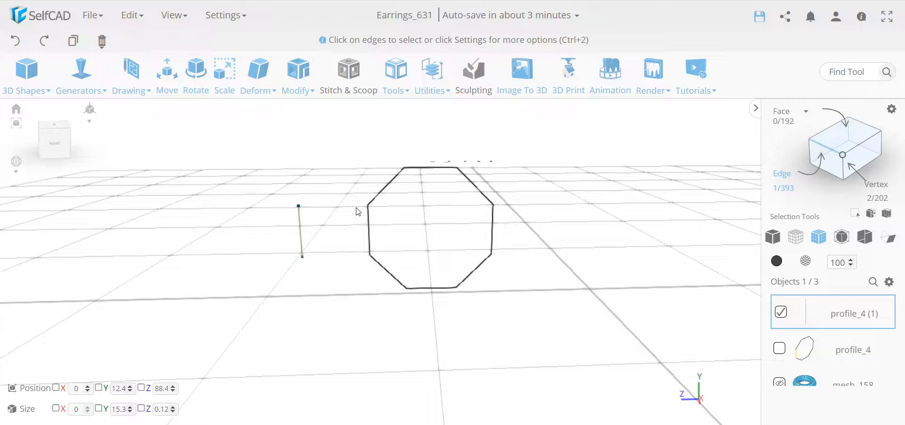
Revolve the octagonal profile 360° around the separate vertical line with 112 segments and apply it
{"action": "left_click", "coordinate": [548, 240]}
{"action": "left_click", "coordinate": [491, 234]}
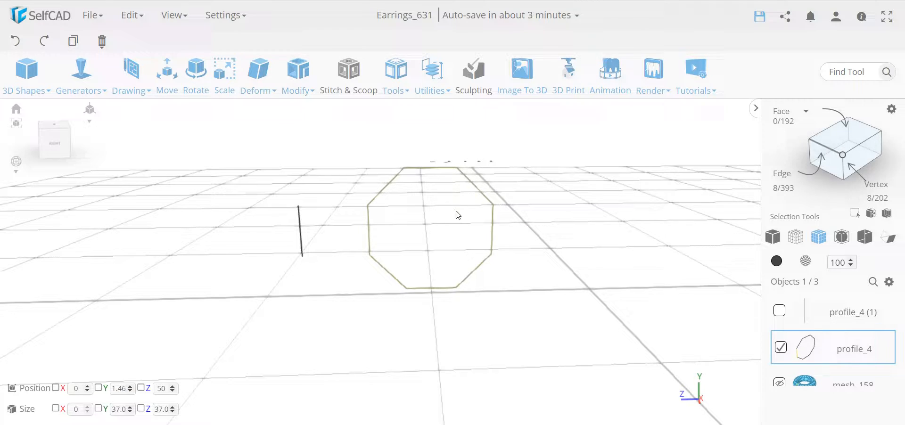
{"action": "left_click", "coordinate": [400, 76]}
{"action": "left_click", "coordinate": [426, 158]}
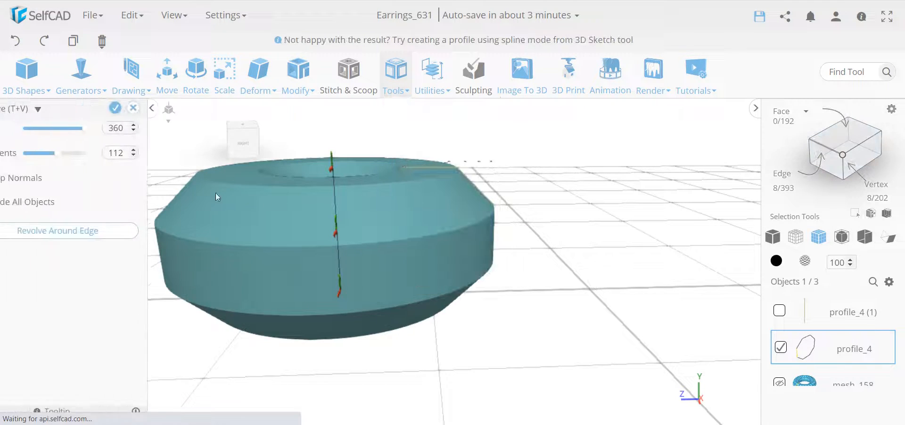
{"action": "left_click", "coordinate": [160, 231]}
{"action": "left_click", "coordinate": [300, 225]}
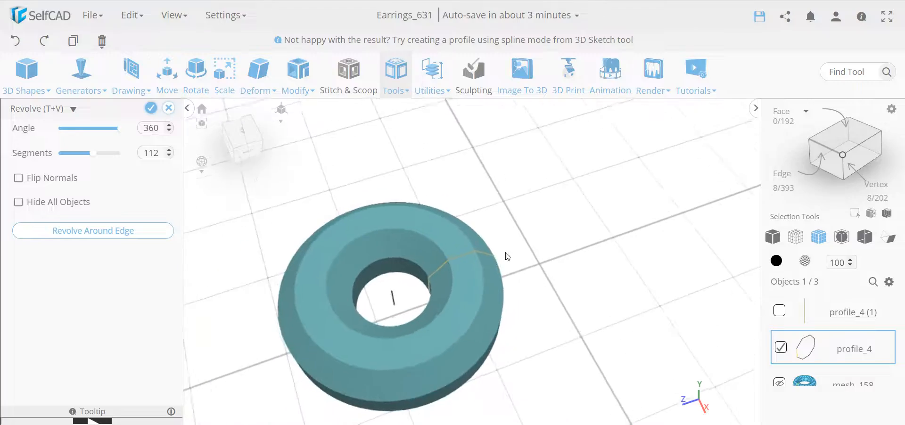
{"action": "left_click", "coordinate": [152, 110]}
{"action": "right_click_drag", "start_coordinate": [359, 235], "coordinate": [268, 147]}
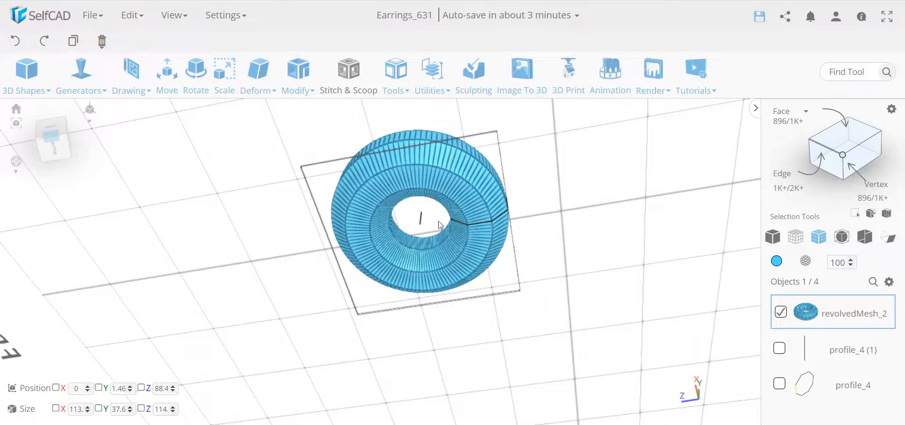
Delete the revolved mesh together with the copied edge line
{"action": "right_click_drag", "start_coordinate": [468, 231], "coordinate": [482, 293]}
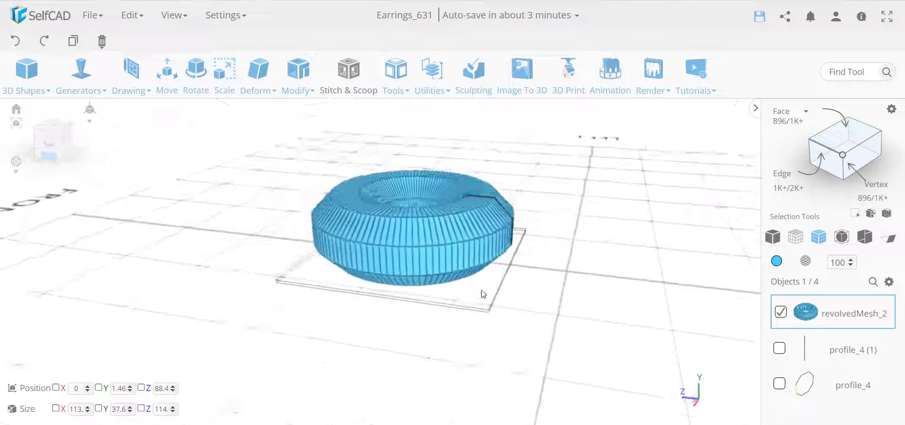
{"action": "left_click", "coordinate": [780, 350]}
{"action": "key", "text": "Delete"}
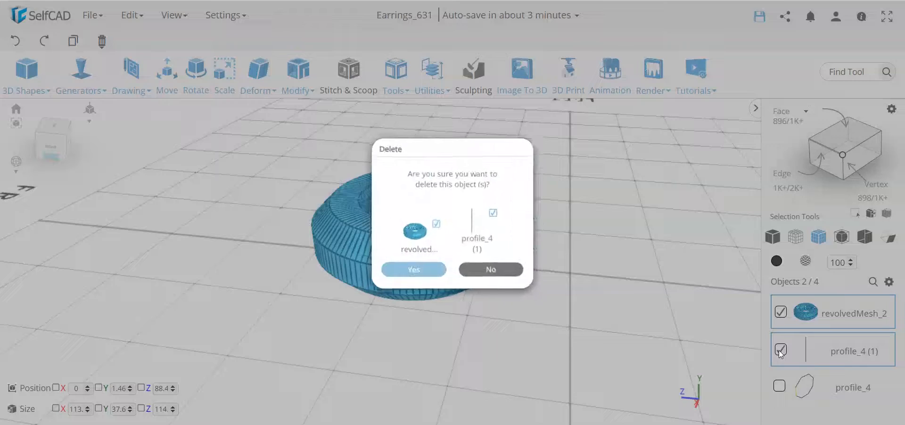
{"action": "key", "text": "Return"}
{"action": "right_click_drag", "start_coordinate": [432, 251], "coordinate": [501, 258]}
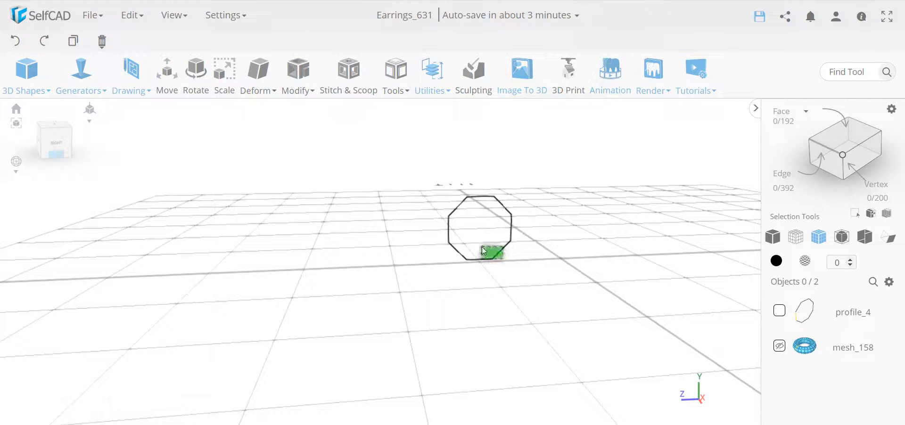
Rotate the octagonal profile about the X axis until one corner points straight down, and deselect it
{"action": "left_click", "coordinate": [482, 250]}
{"action": "scroll", "coordinate": [471, 258], "scroll_direction": "up", "scroll_amount": 5}
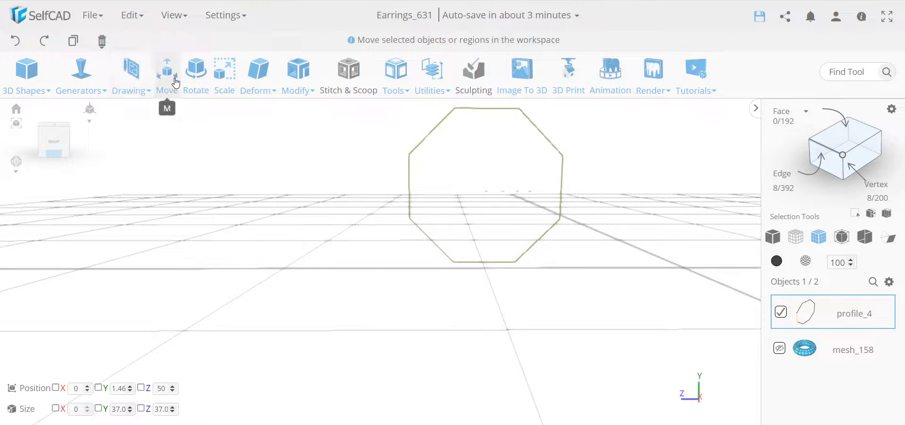
{"action": "left_click", "coordinate": [195, 85]}
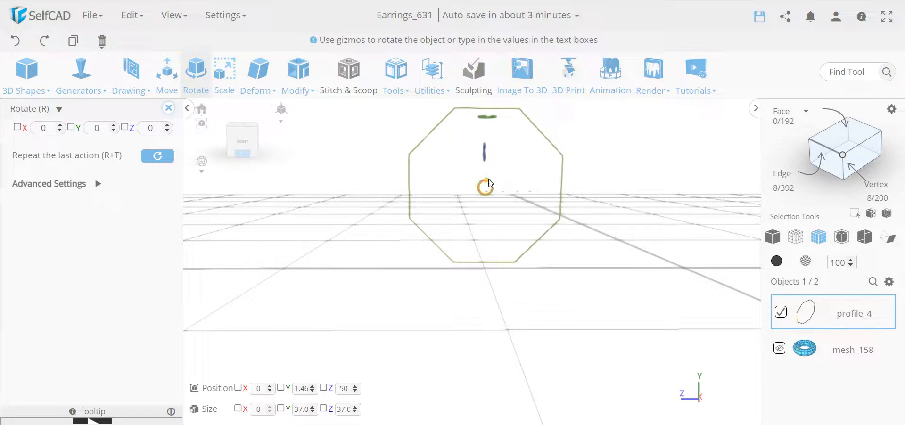
{"action": "left_click_drag", "start_coordinate": [486, 180], "coordinate": [486, 186]}
{"action": "left_click", "coordinate": [168, 108]}
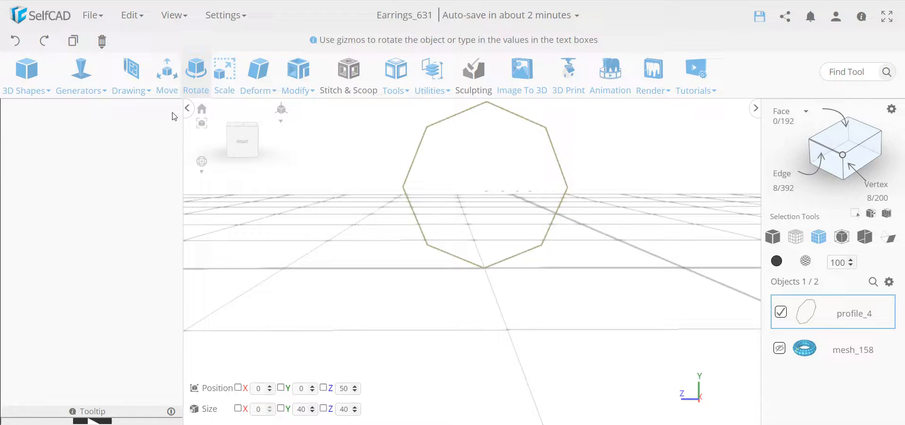
{"action": "left_click", "coordinate": [477, 286]}
{"action": "scroll", "coordinate": [474, 281], "scroll_direction": "up", "scroll_amount": 5}
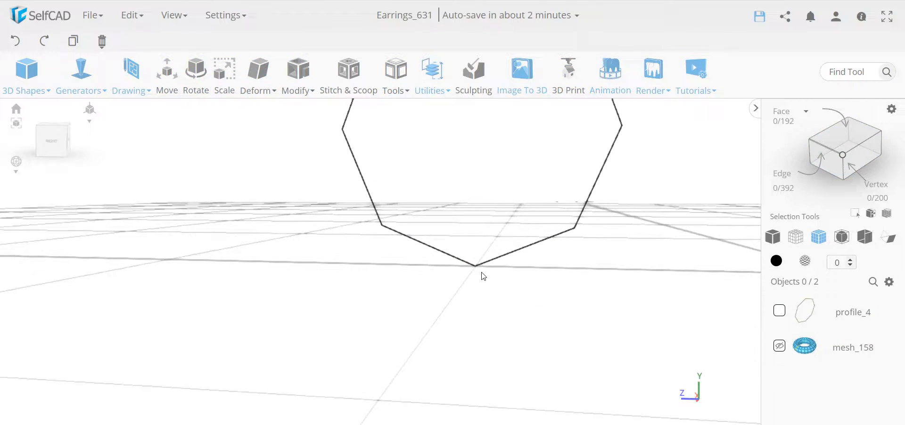
Copy one of the two sloping edges that meet at the profile's lowest corner as a separate line
{"action": "left_click", "coordinate": [580, 237]}
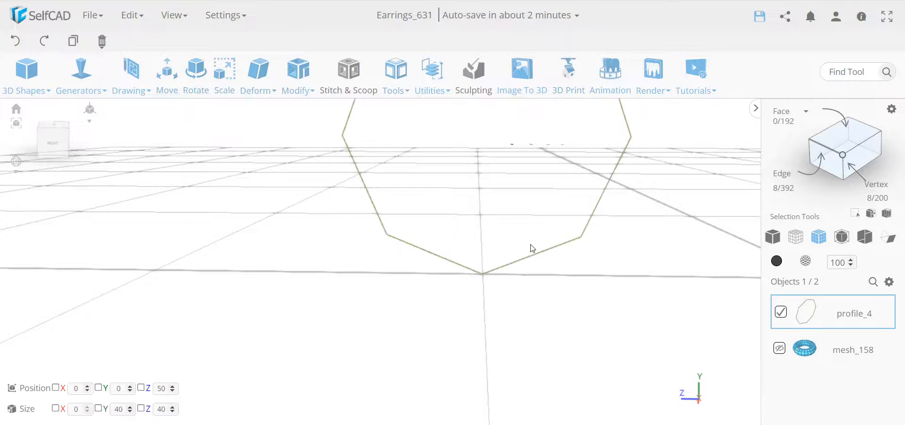
{"action": "right_click_drag", "start_coordinate": [548, 268], "coordinate": [555, 270]}
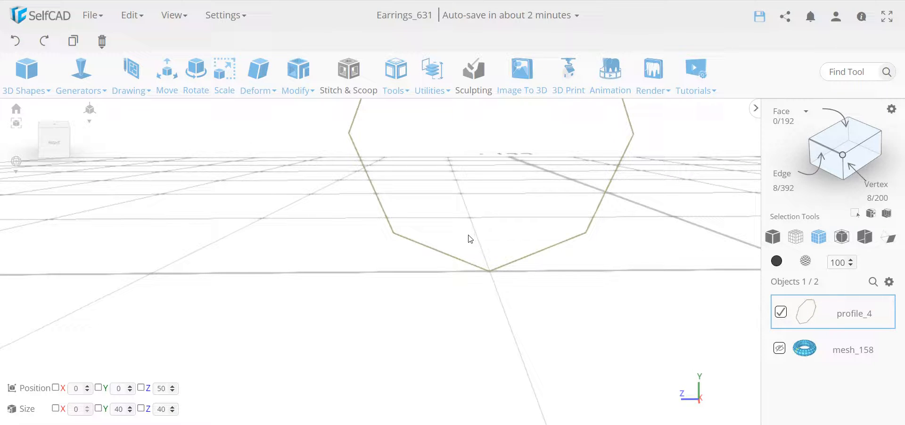
{"action": "left_click", "coordinate": [828, 149]}
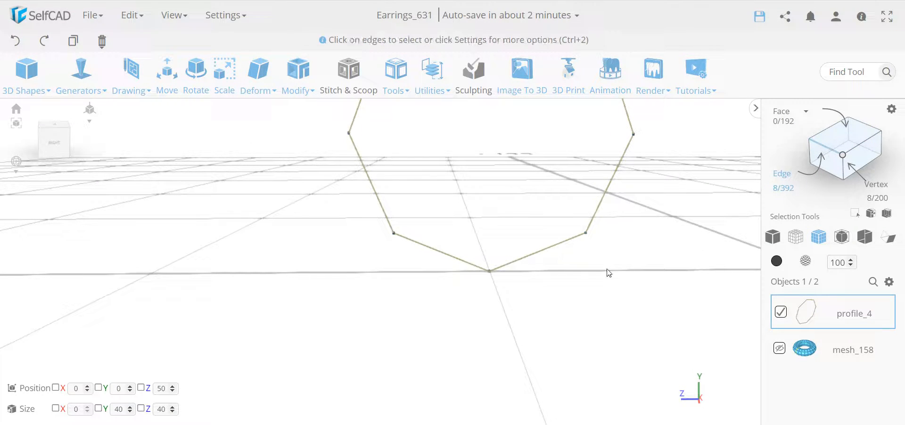
{"action": "left_click", "coordinate": [564, 245]}
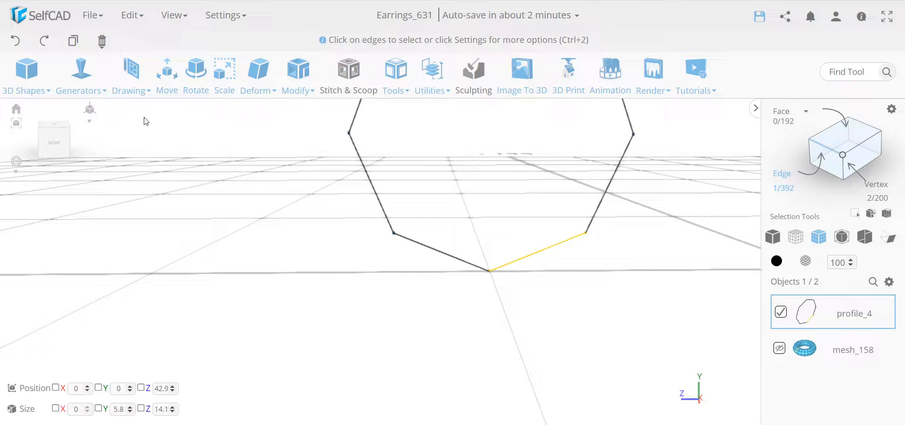
{"action": "left_click", "coordinate": [73, 41]}
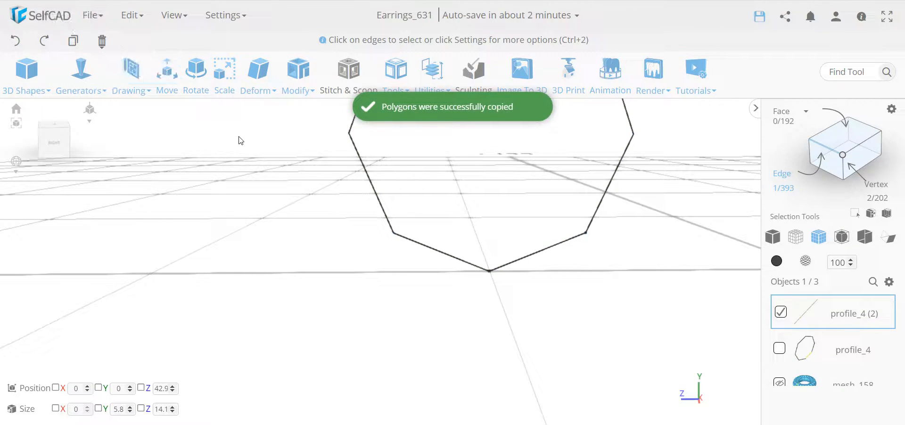
Flatten the copied edge line along Y to 0 so that it lies level on the grid
{"action": "mouse_move", "coordinate": [269, 81]}
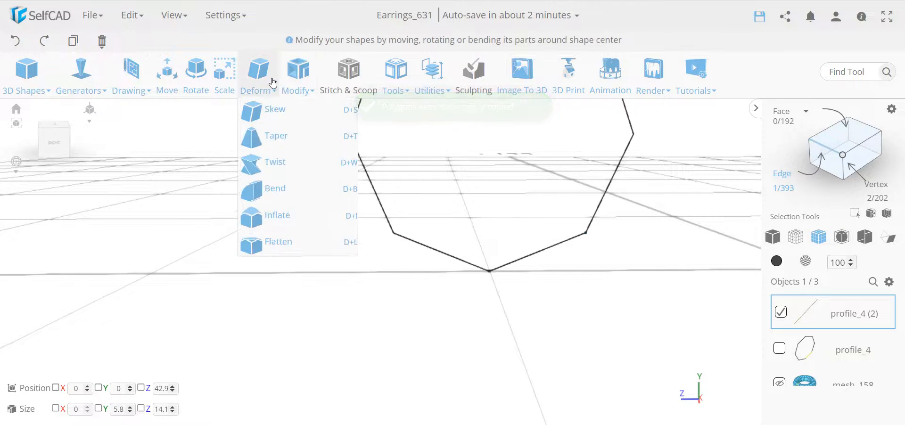
{"action": "left_click", "coordinate": [299, 243]}
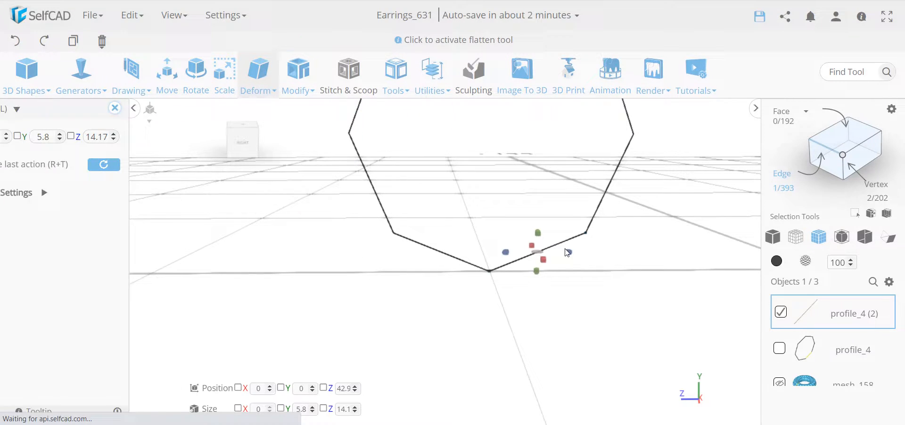
{"action": "left_click", "coordinate": [539, 234]}
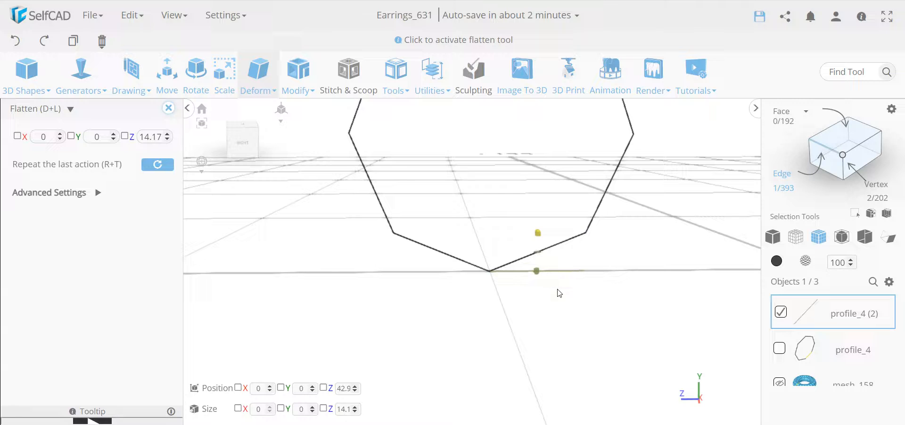
{"action": "left_click", "coordinate": [168, 109]}
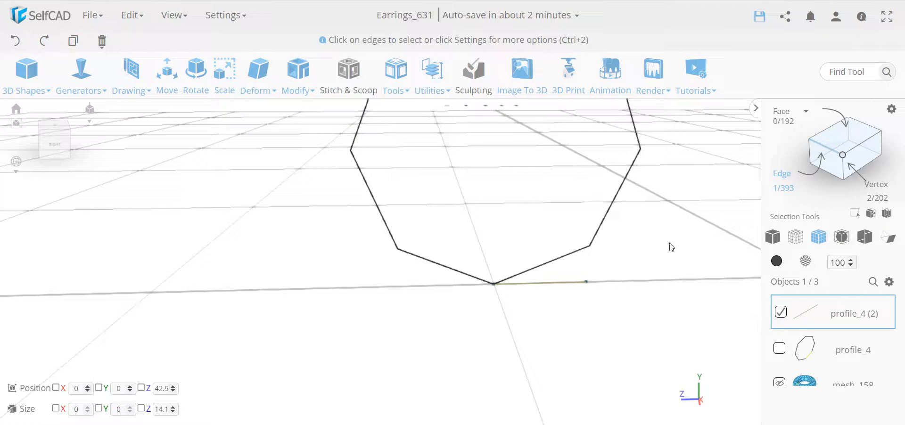
Measure the angle at the lowest corner between the flattened line and the profile's adjoining sloping edge
{"action": "left_click", "coordinate": [432, 76]}
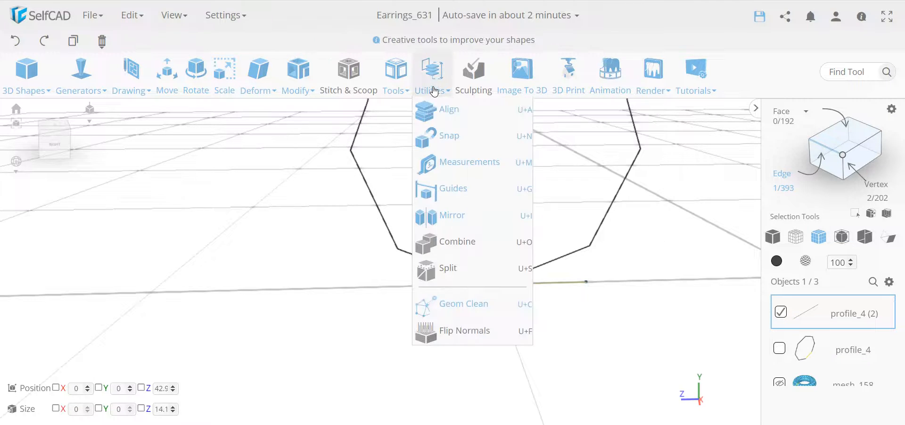
{"action": "left_click", "coordinate": [462, 162]}
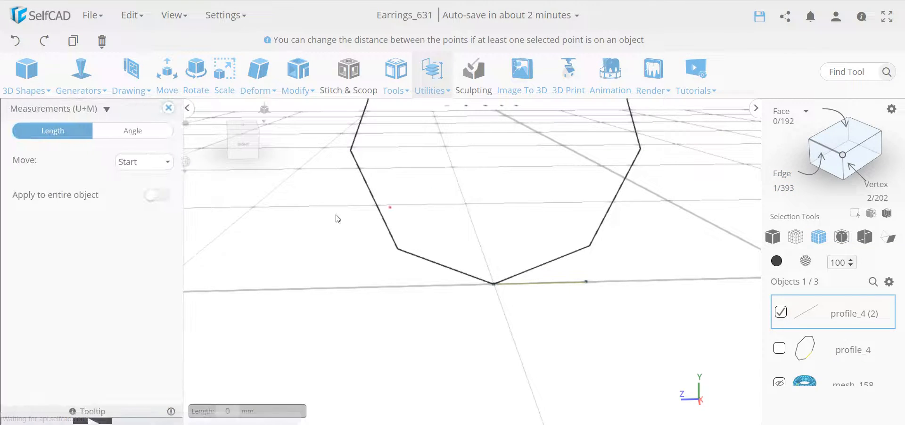
{"action": "left_click", "coordinate": [146, 132]}
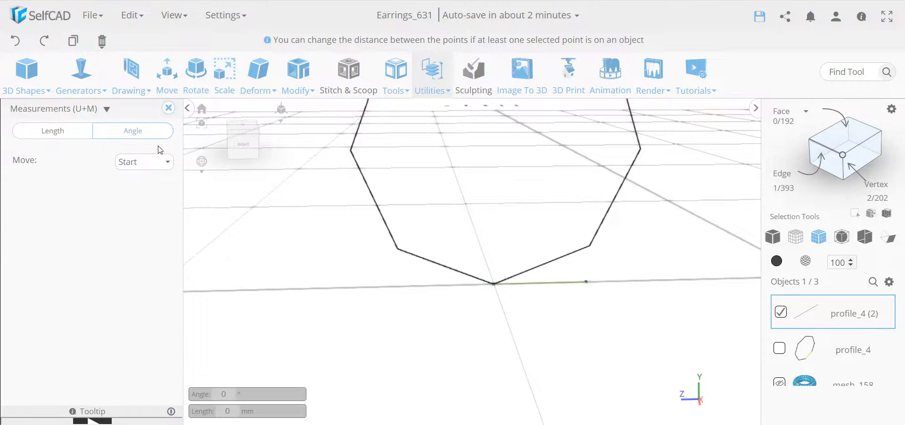
{"action": "left_click", "coordinate": [586, 282]}
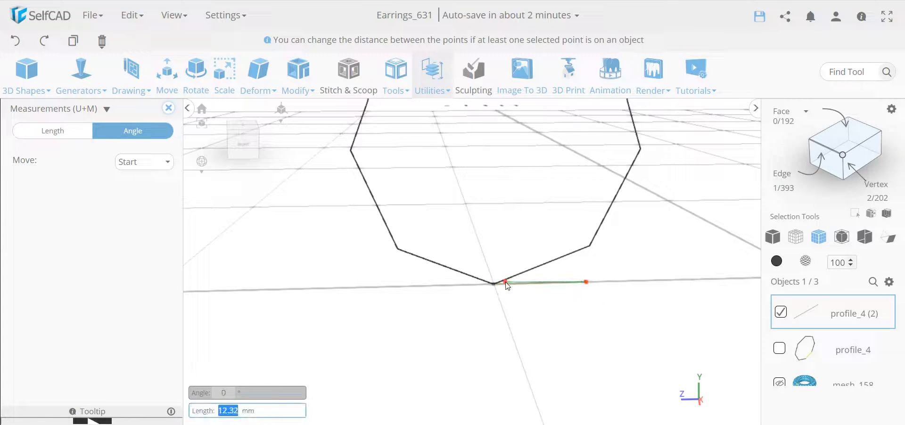
{"action": "left_click", "coordinate": [493, 284]}
{"action": "left_click", "coordinate": [589, 246]}
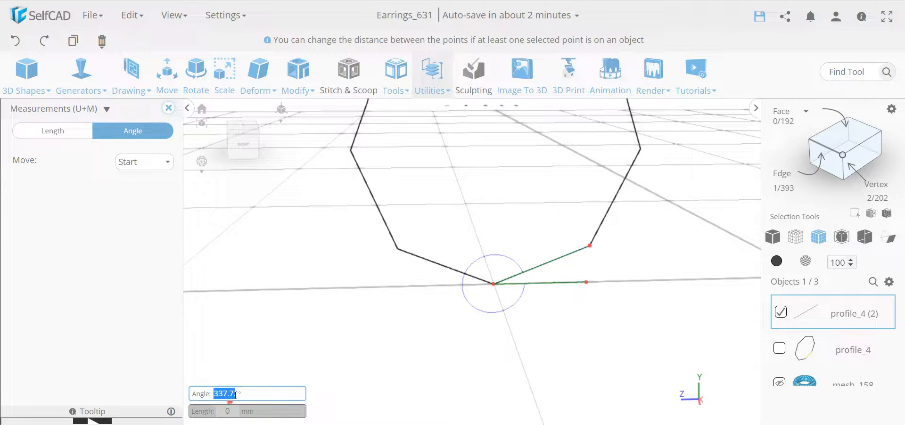
{"action": "left_click", "coordinate": [591, 246]}
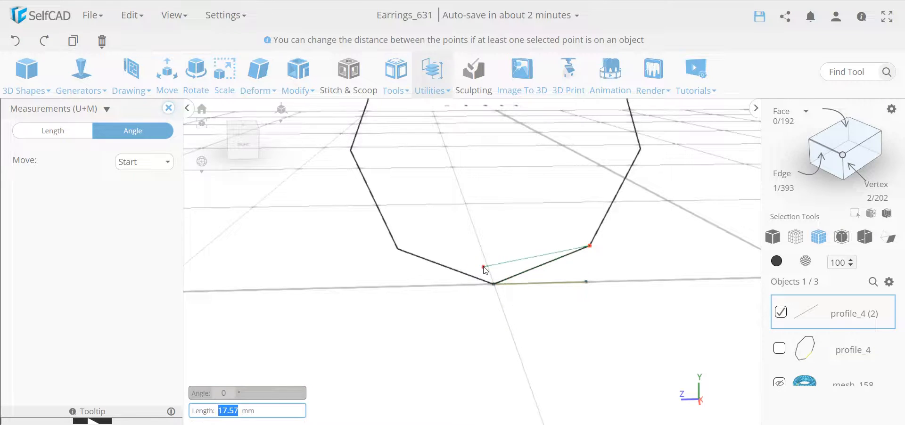
{"action": "left_click", "coordinate": [586, 283]}
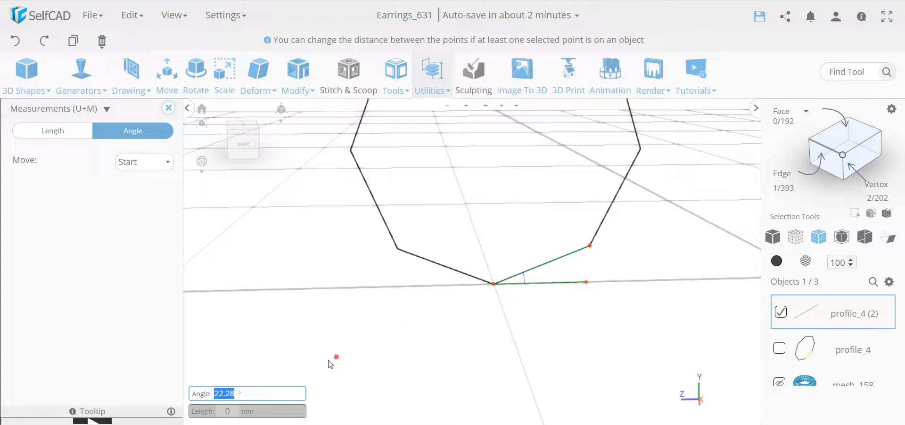
{"action": "left_click", "coordinate": [169, 108]}
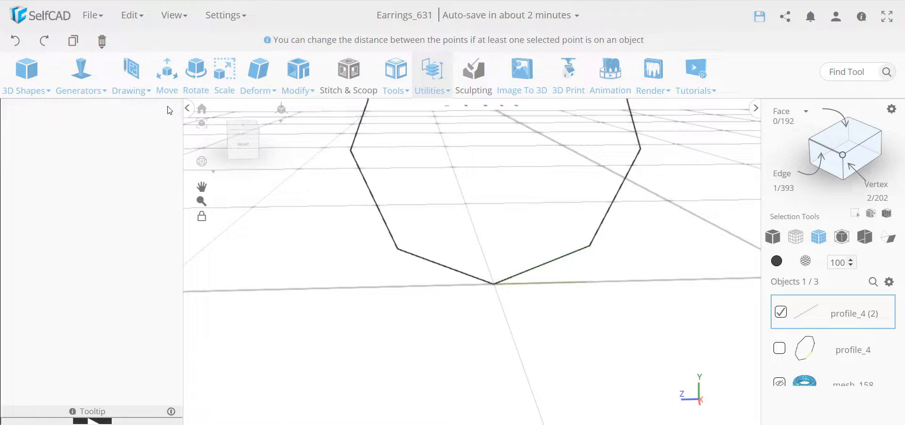
Rotate the octagonal profile about X by the measured angle, about 22°, to bring its lowest edge level
{"action": "left_click", "coordinate": [354, 273]}
{"action": "left_click", "coordinate": [584, 240]}
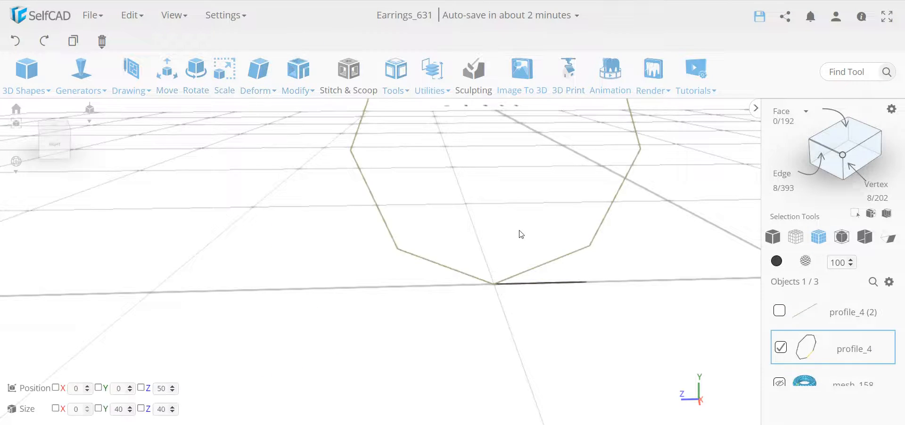
{"action": "left_click", "coordinate": [196, 76]}
{"action": "scroll", "coordinate": [509, 275], "scroll_direction": "down", "scroll_amount": 3}
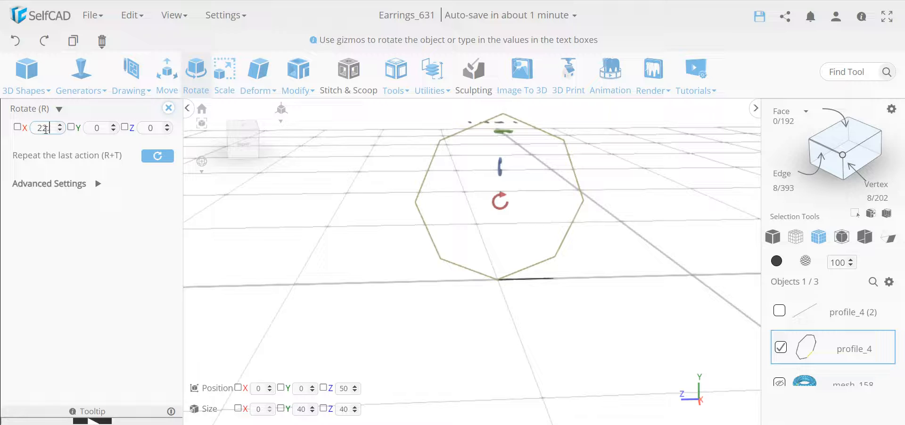
{"action": "key", "text": "Return"}
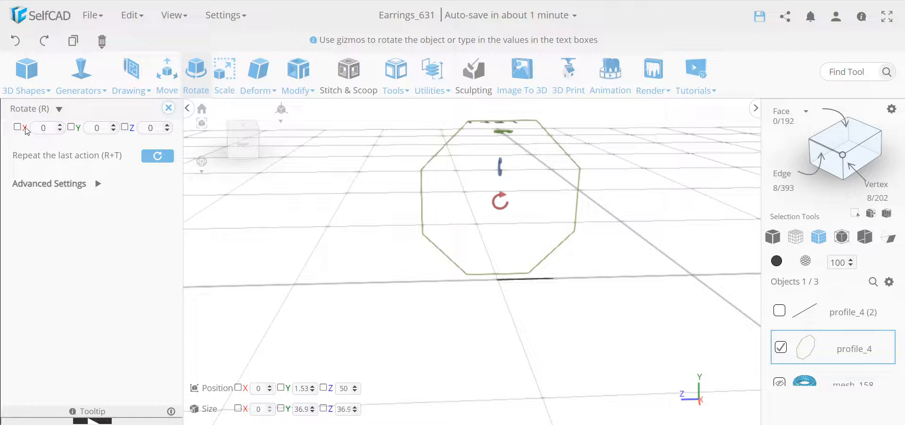
{"action": "scroll", "coordinate": [536, 281], "scroll_direction": "up", "scroll_amount": 3}
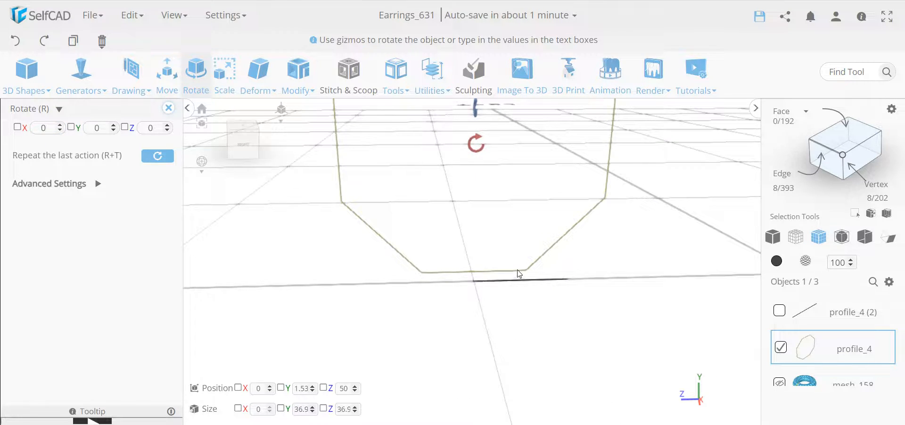
{"action": "left_click", "coordinate": [167, 108]}
Move the octagonal profile to Y 0 so that its lowest edge rests on the grid, and deselect it
{"action": "left_click", "coordinate": [167, 75]}
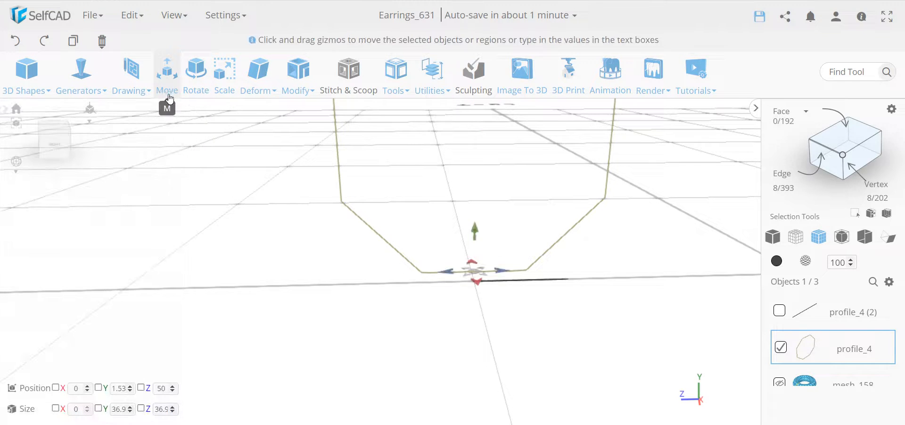
{"action": "double_click", "coordinate": [99, 176]}
{"action": "type", "text": "0"}
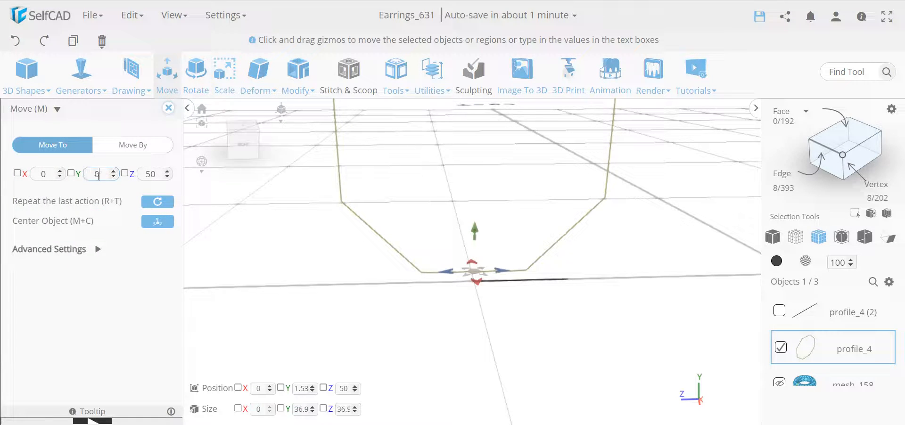
{"action": "key", "text": "Return"}
{"action": "left_click", "coordinate": [168, 108]}
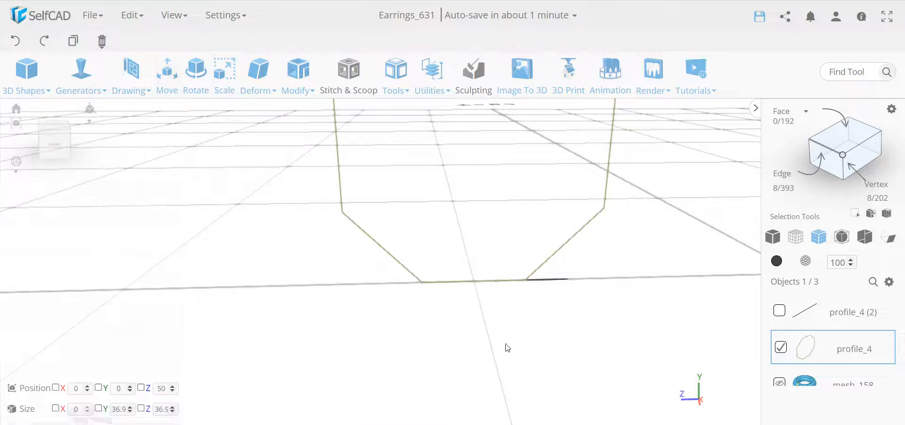
{"action": "left_click", "coordinate": [536, 329]}
{"action": "scroll", "coordinate": [527, 312], "scroll_direction": "down", "scroll_amount": 5}
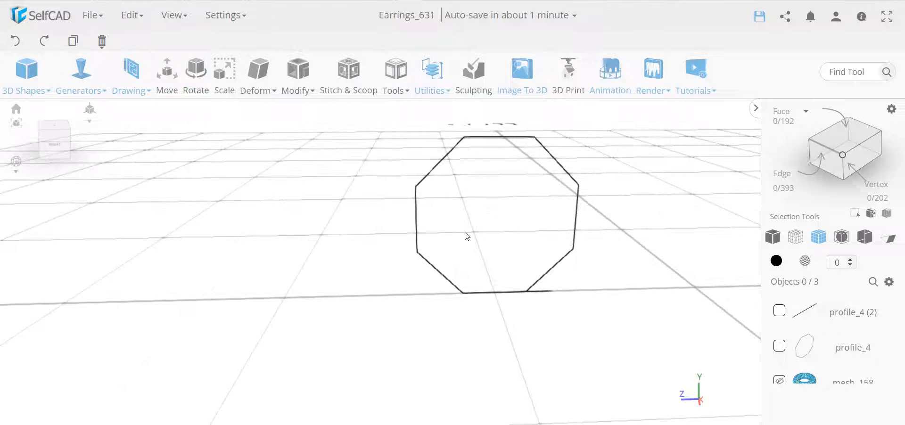